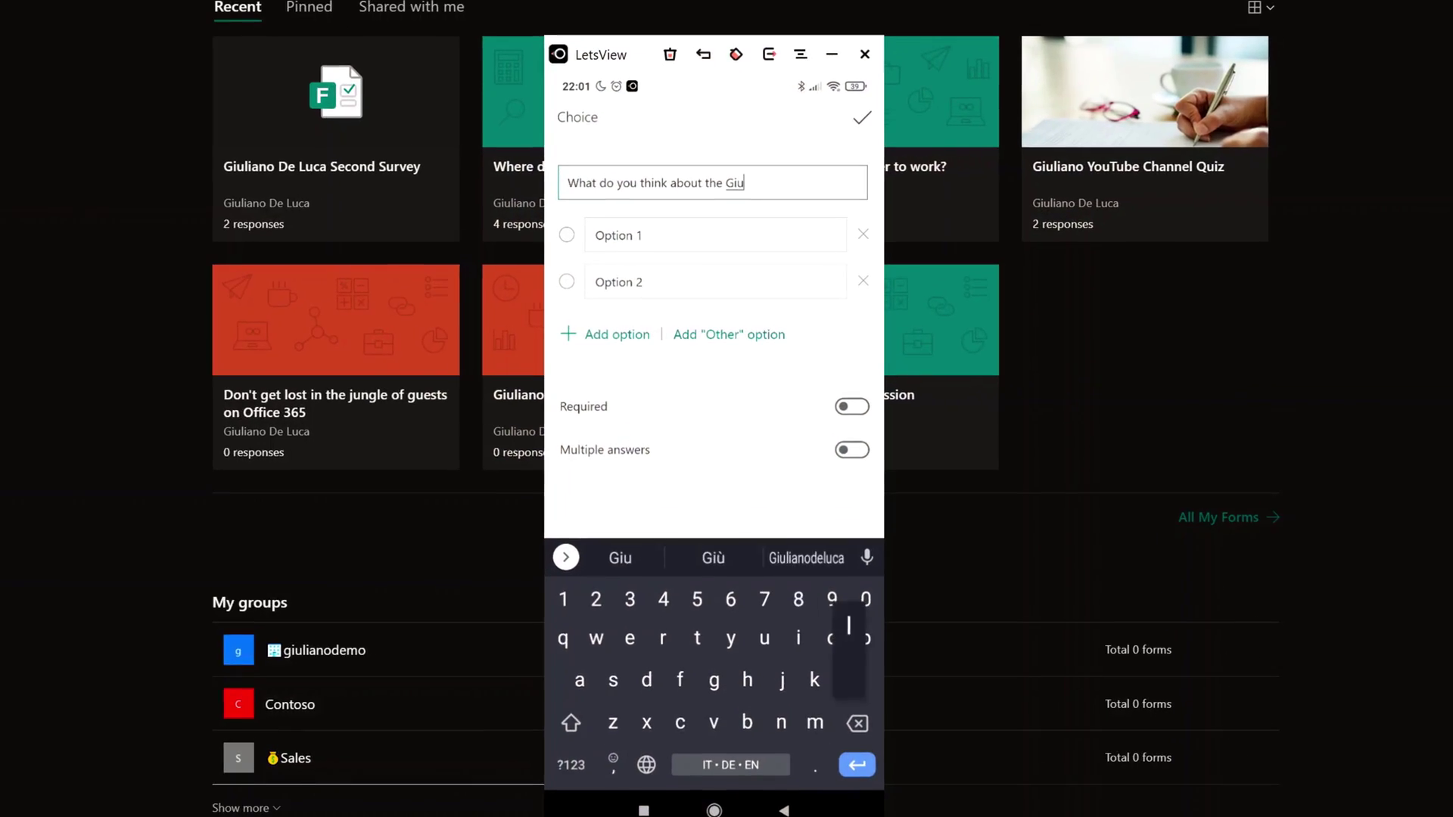
text(liano )
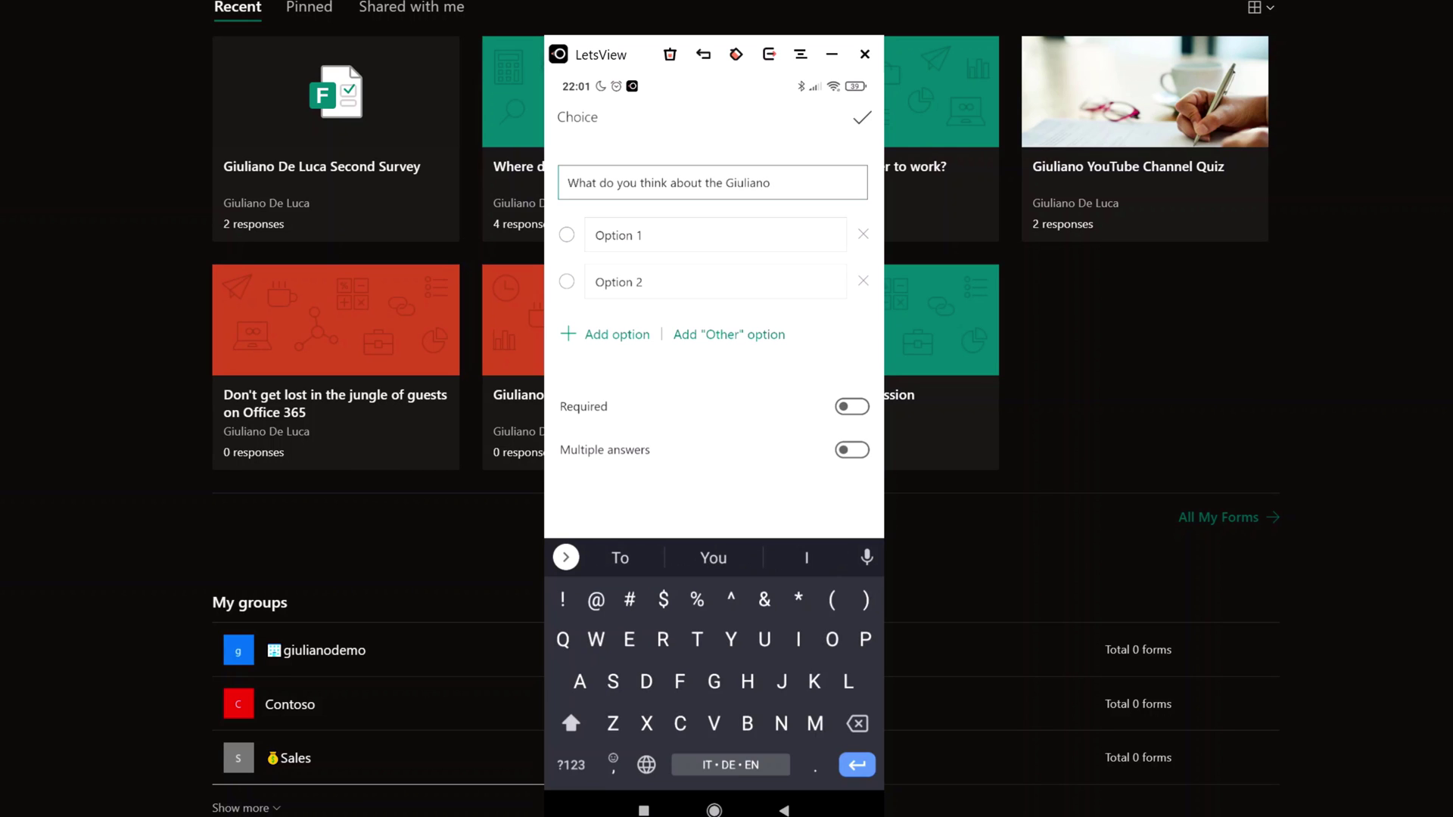
text(Youtube)
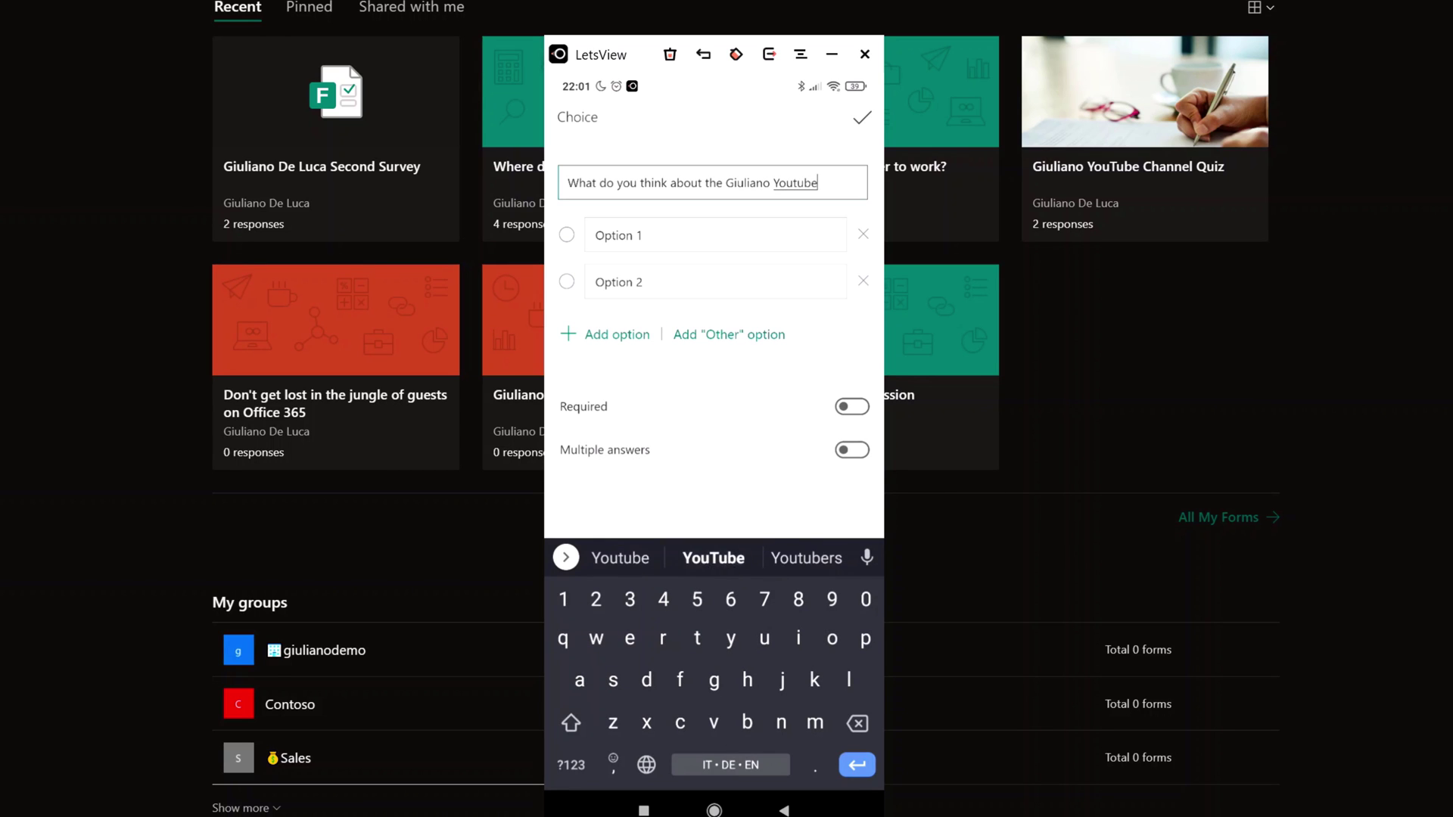
text( channel)
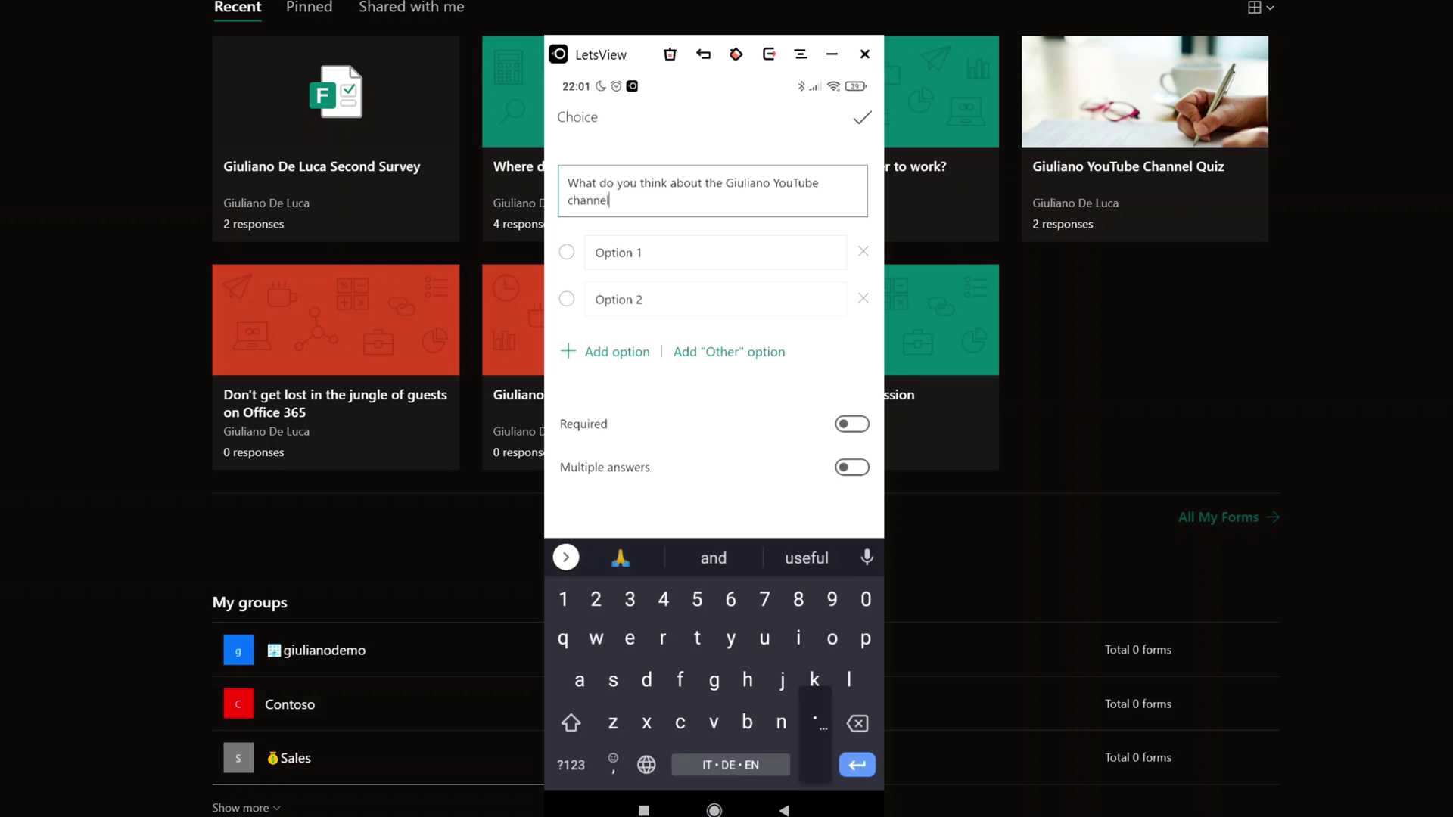
text(?)
Enter the answer choices Good and Not bad, then add a third choice
key(Tab)
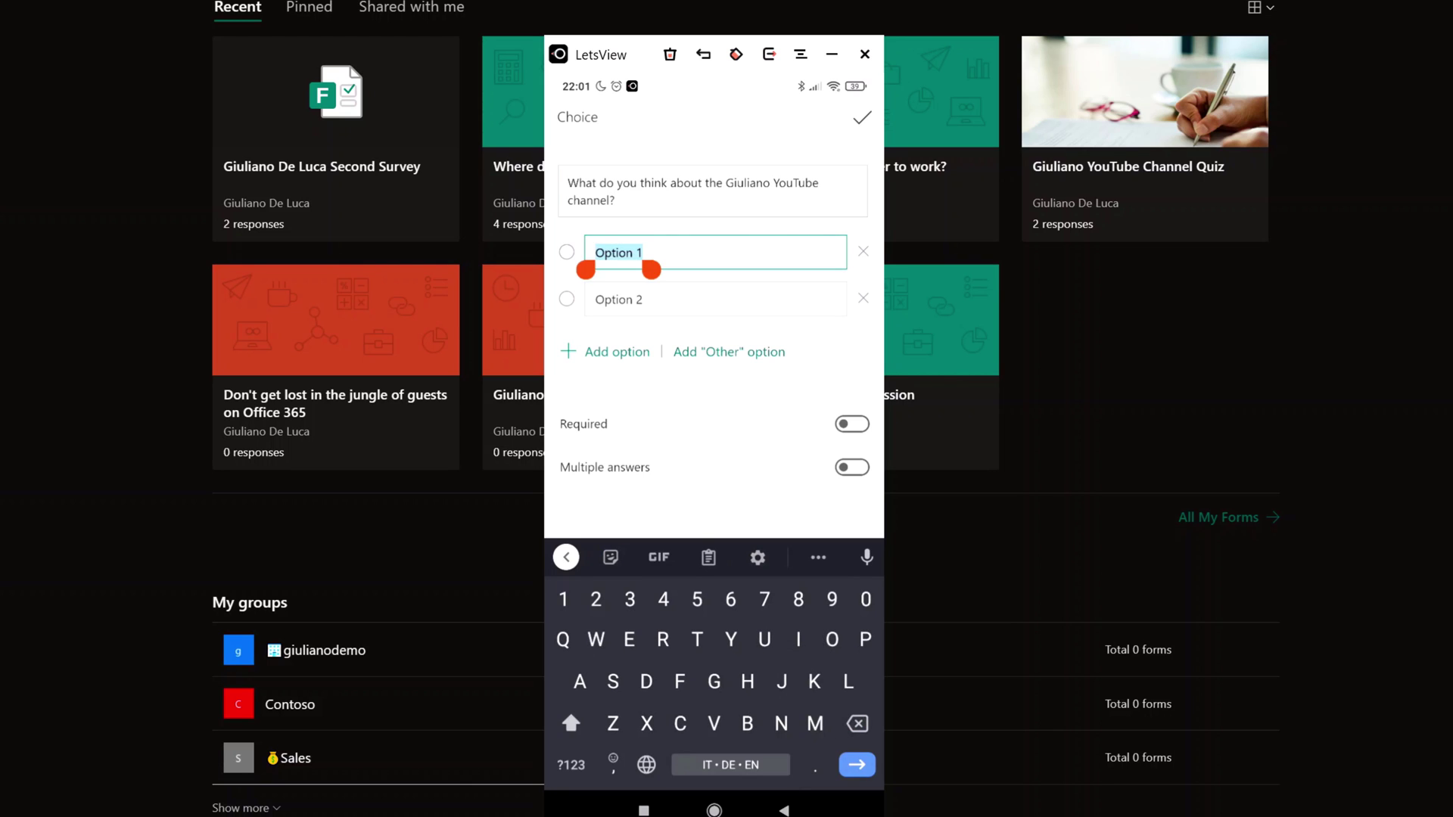
text(Good)
key(Tab)
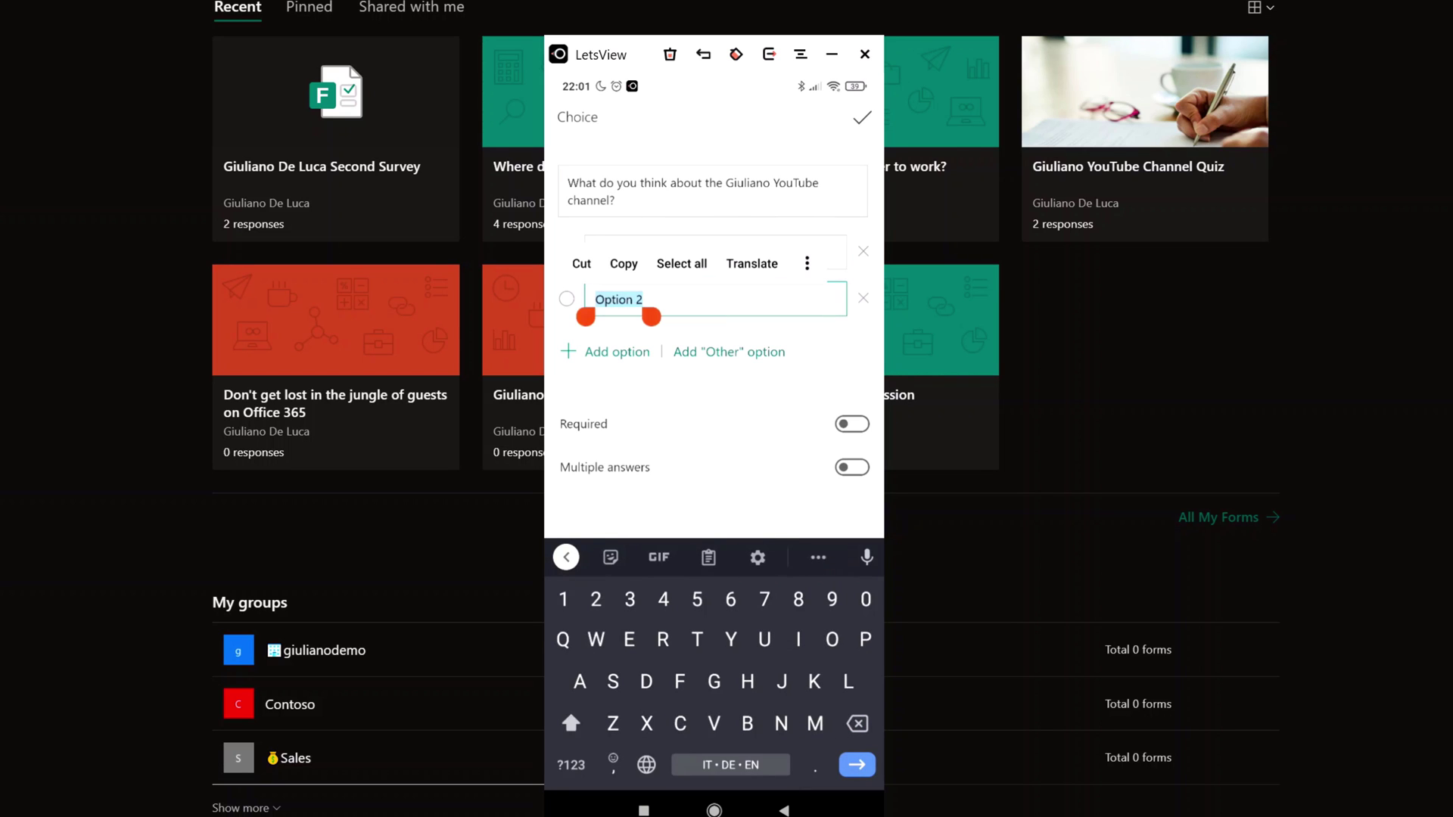
text(Not)
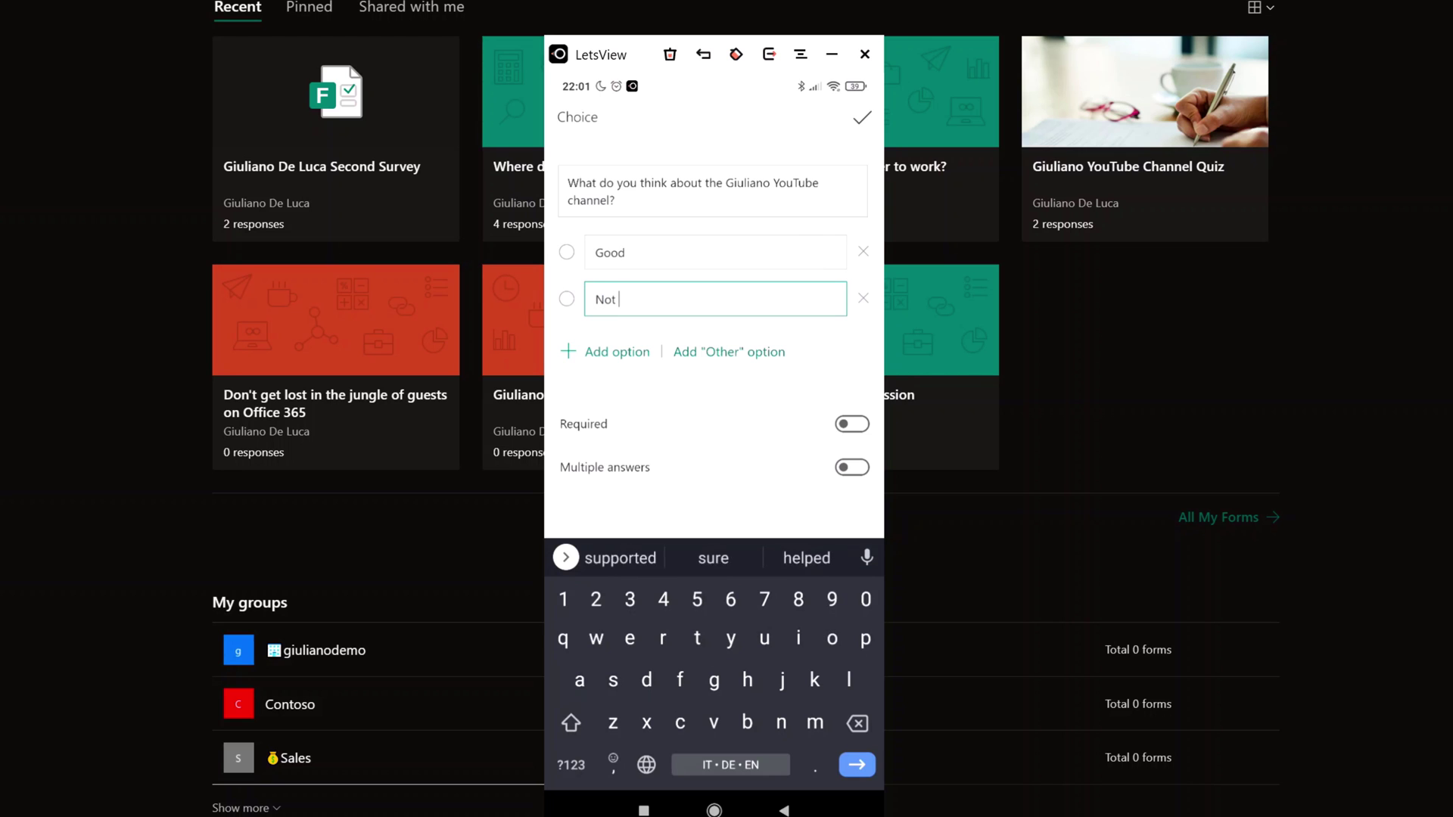
text( bad)
key(Return)
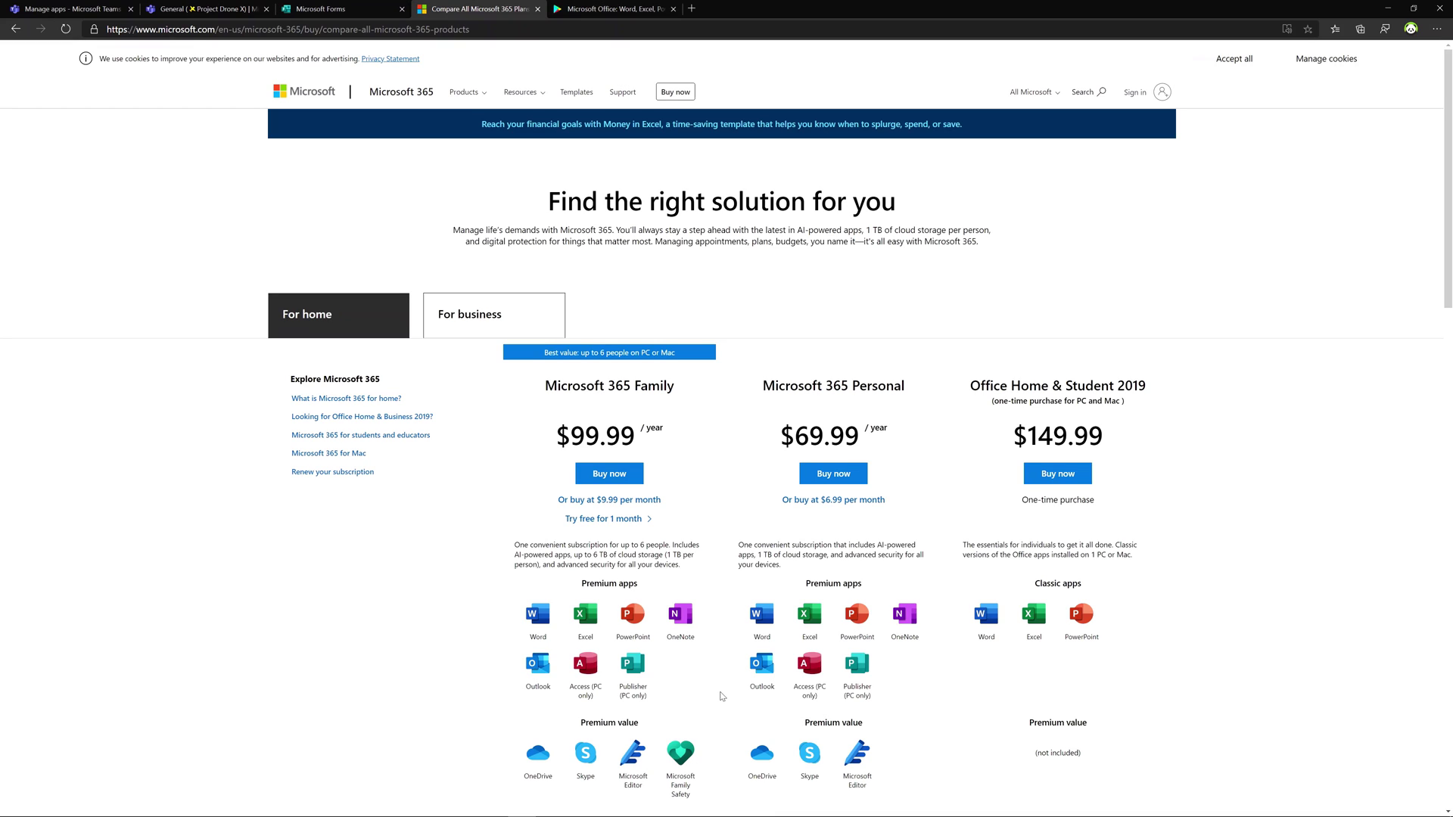
Switch the Microsoft 365 comparison page to the For business plans
click(499, 331)
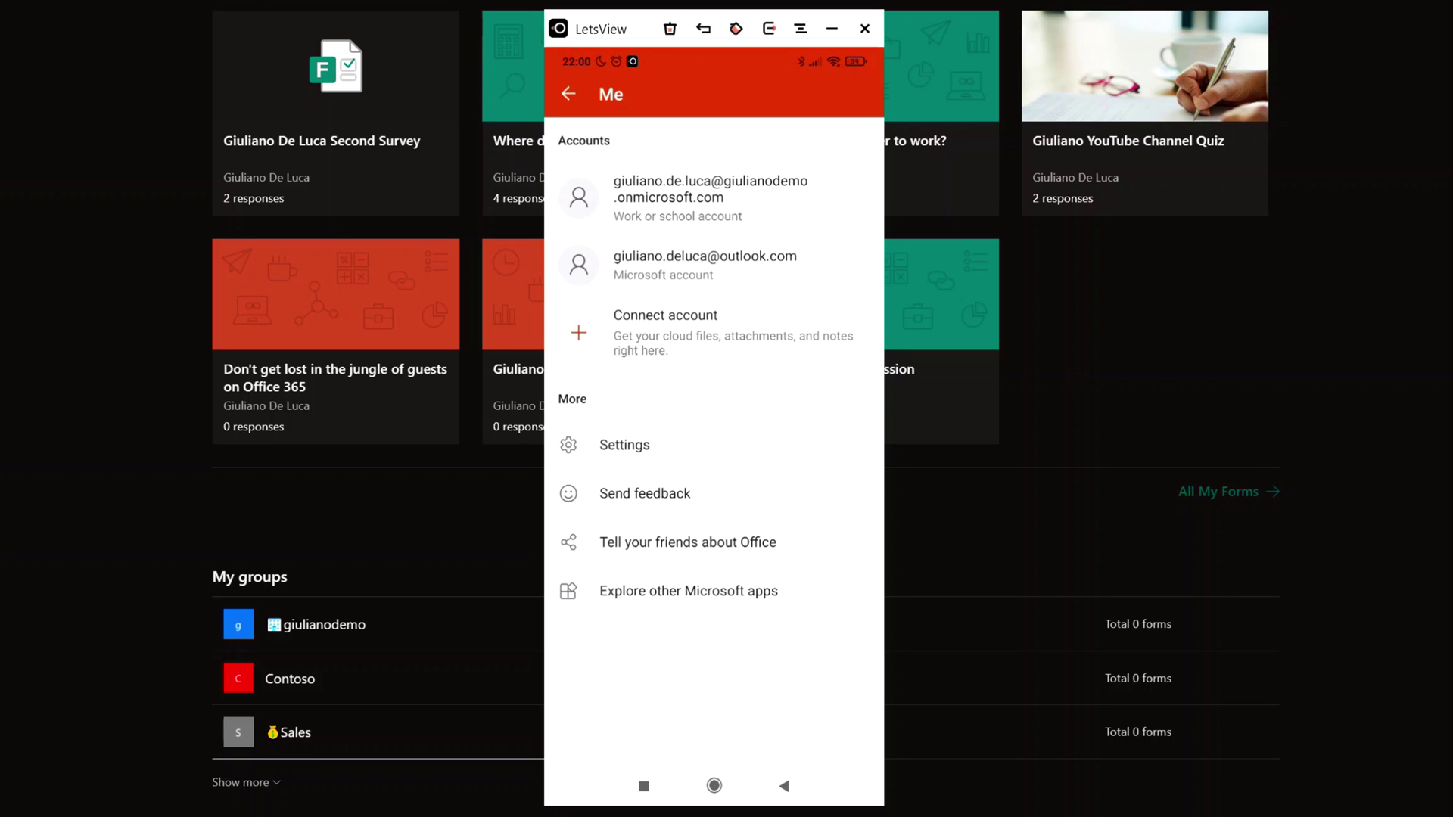
Create a blank form from Actions and title it 'Giuliano YouTube'
click(569, 93)
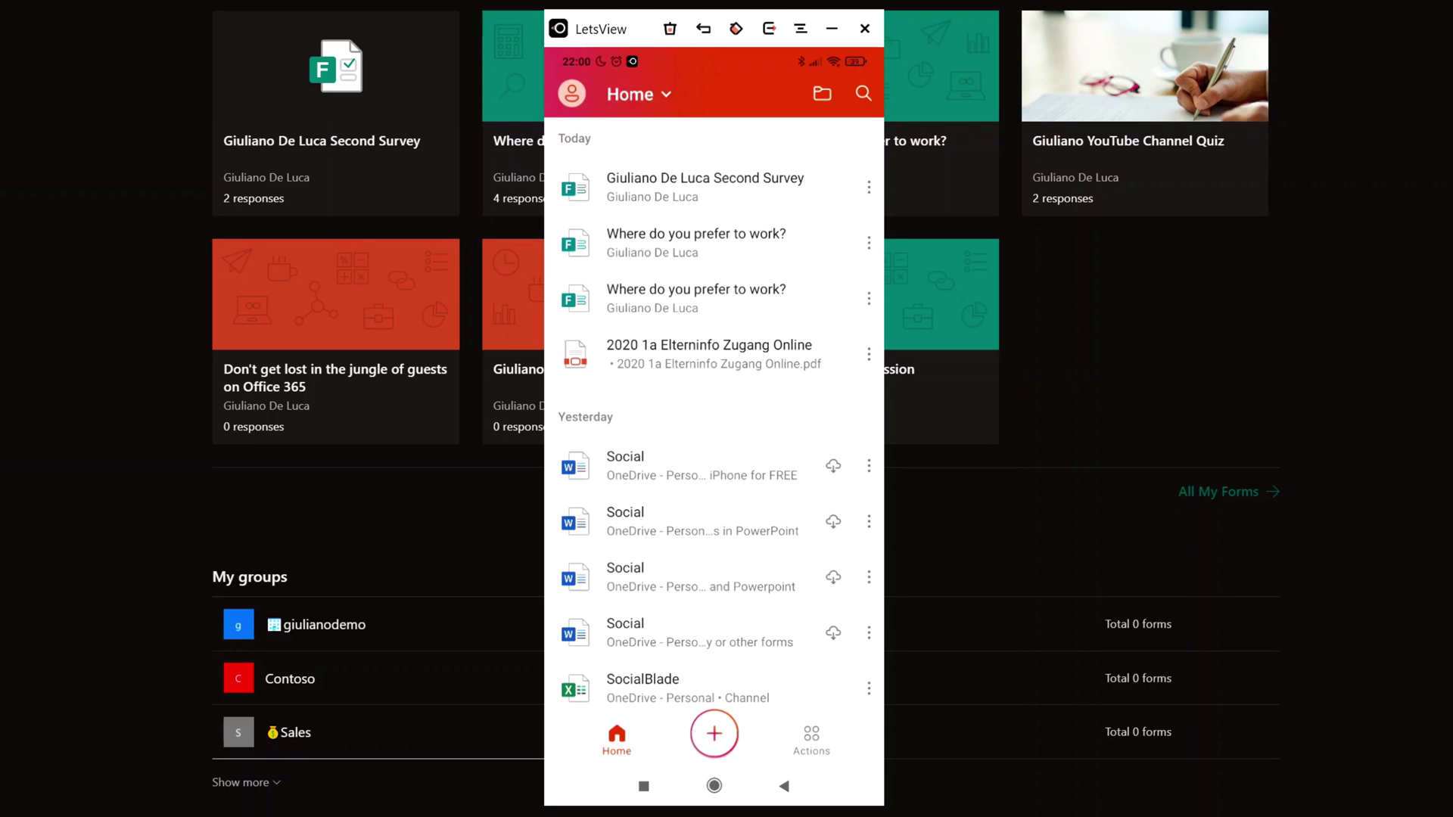
click(810, 739)
scroll(713, 392, down, 1)
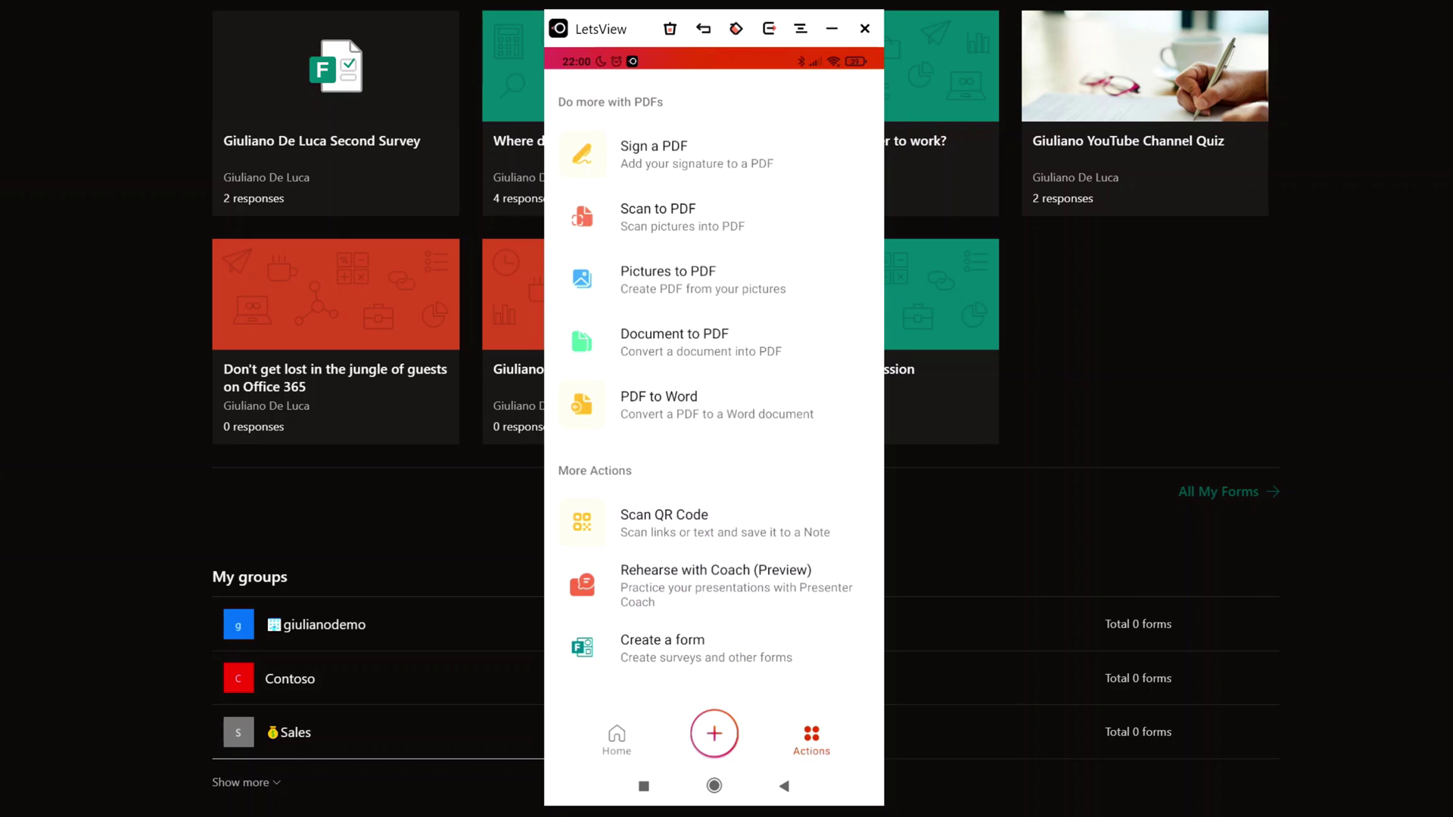
click(707, 649)
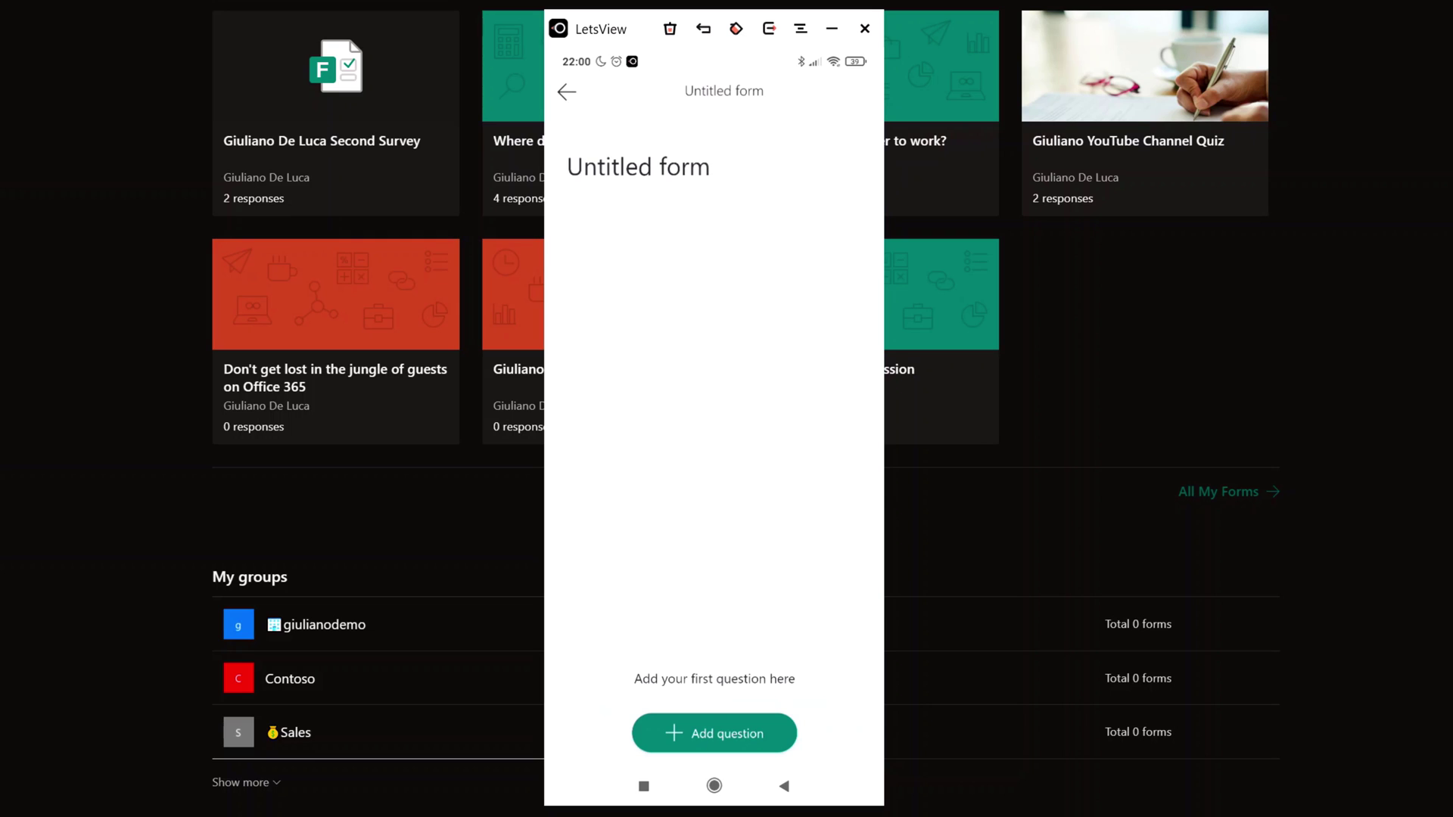
click(639, 166)
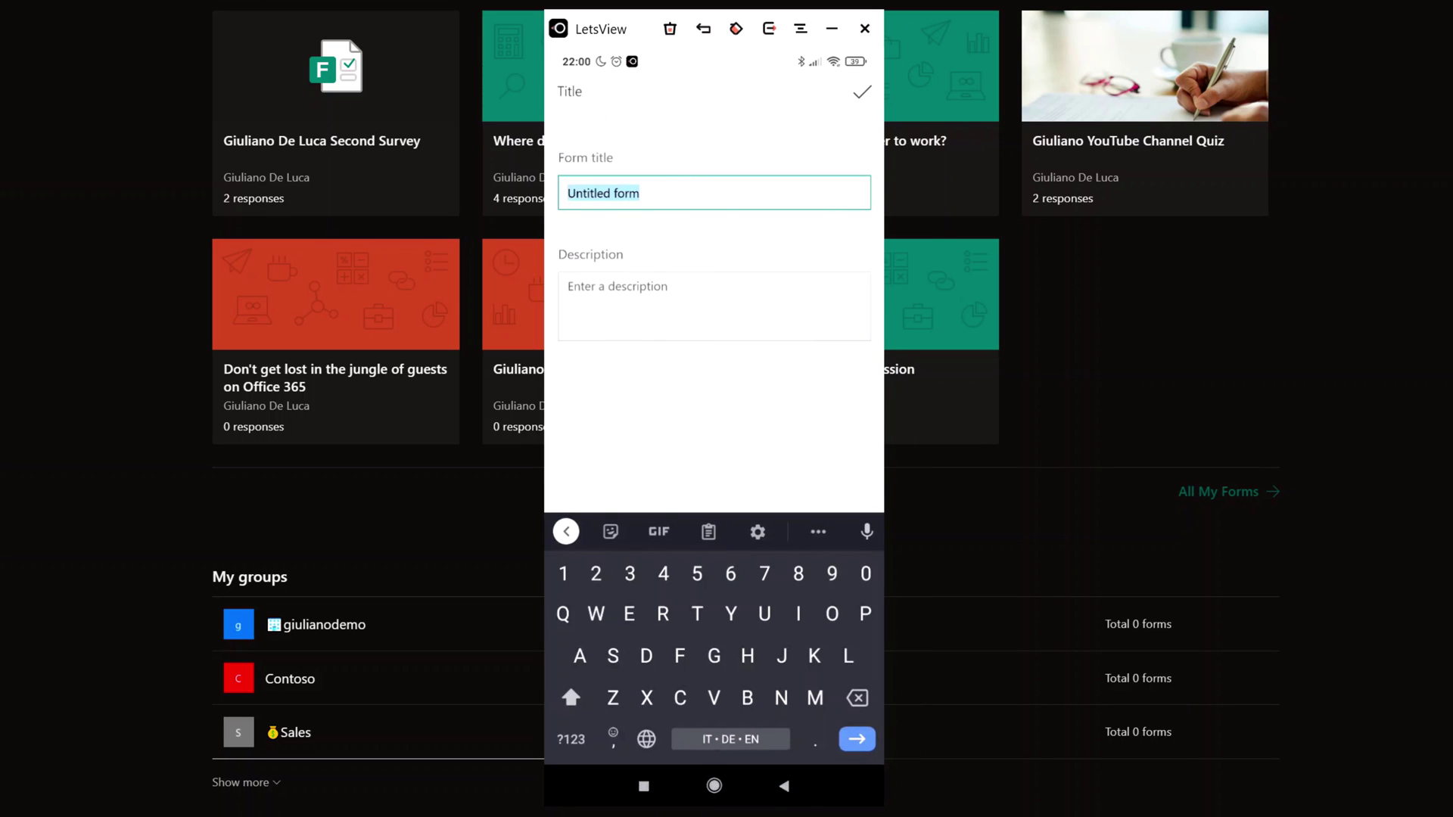
text(G)
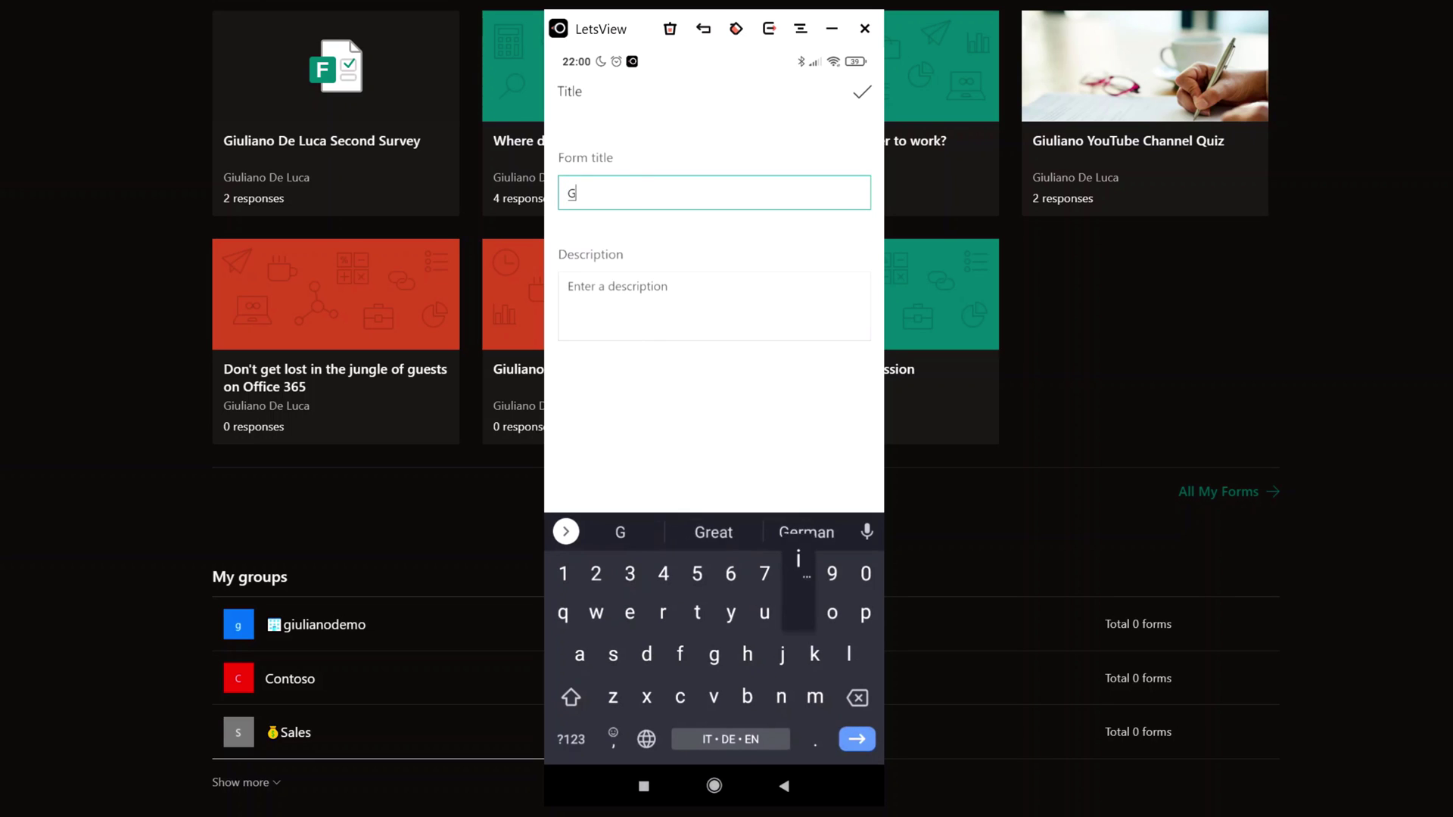
text(iuliano )
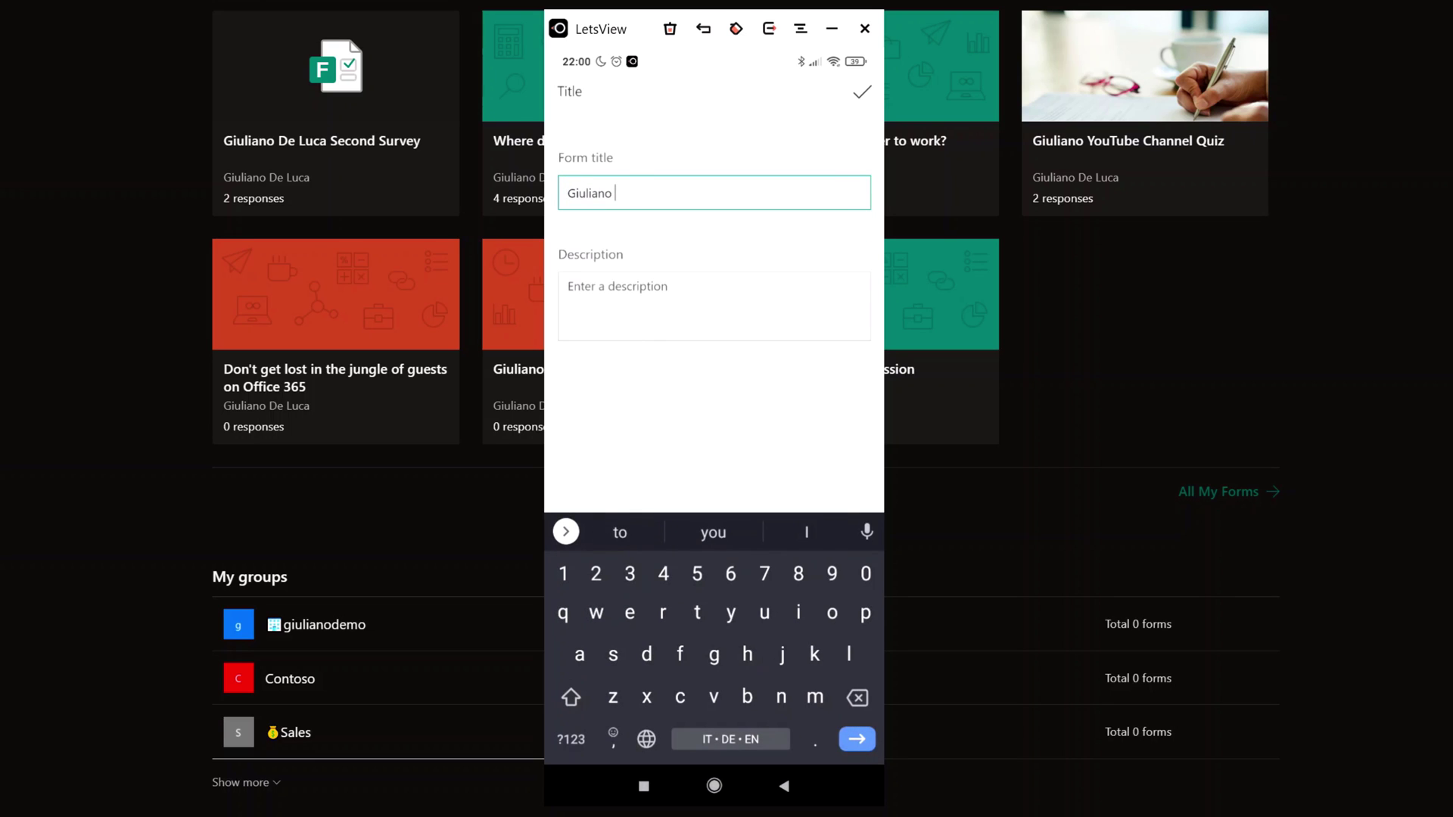
text(You)
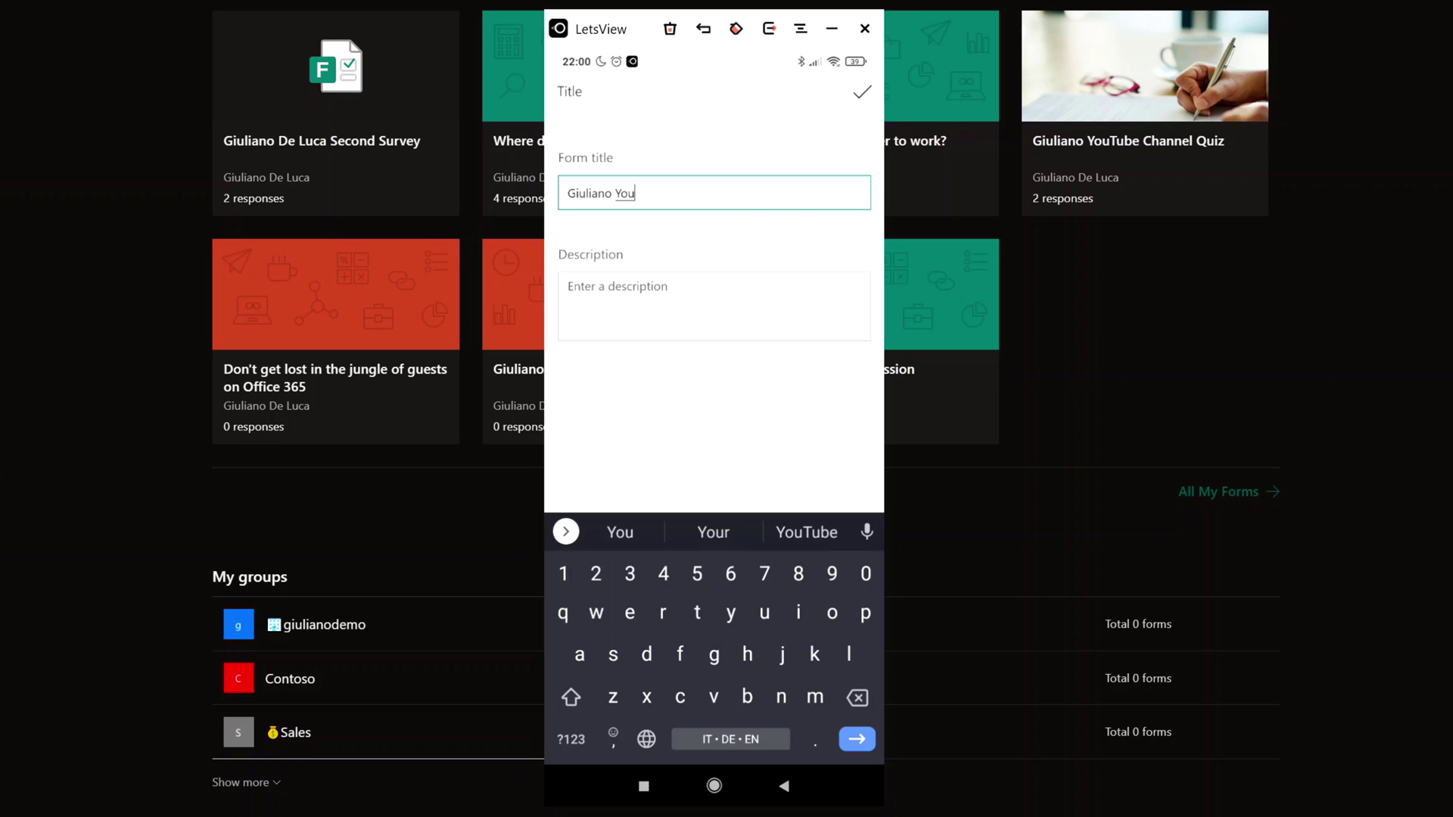
text(Tube)
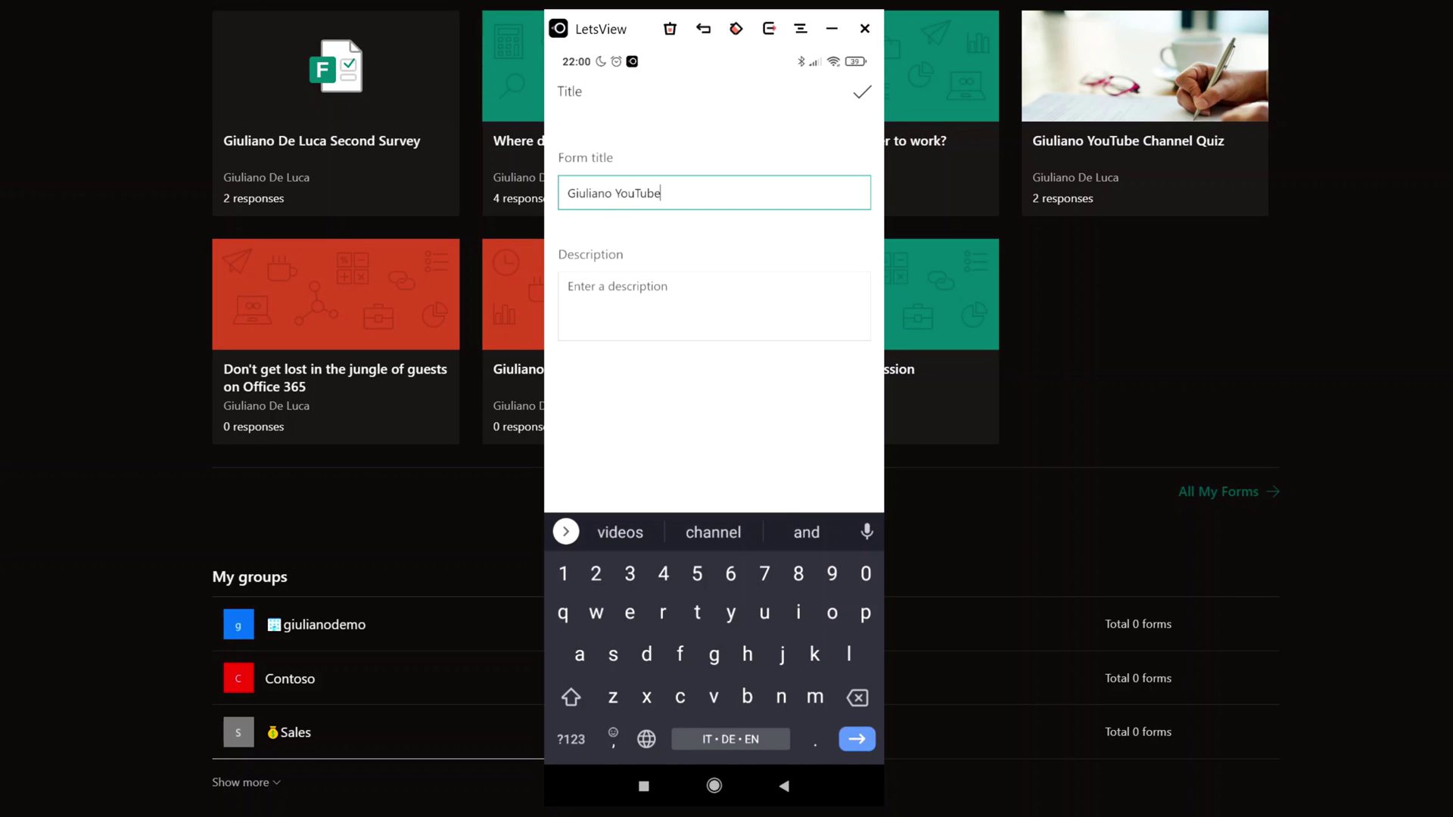
click(862, 92)
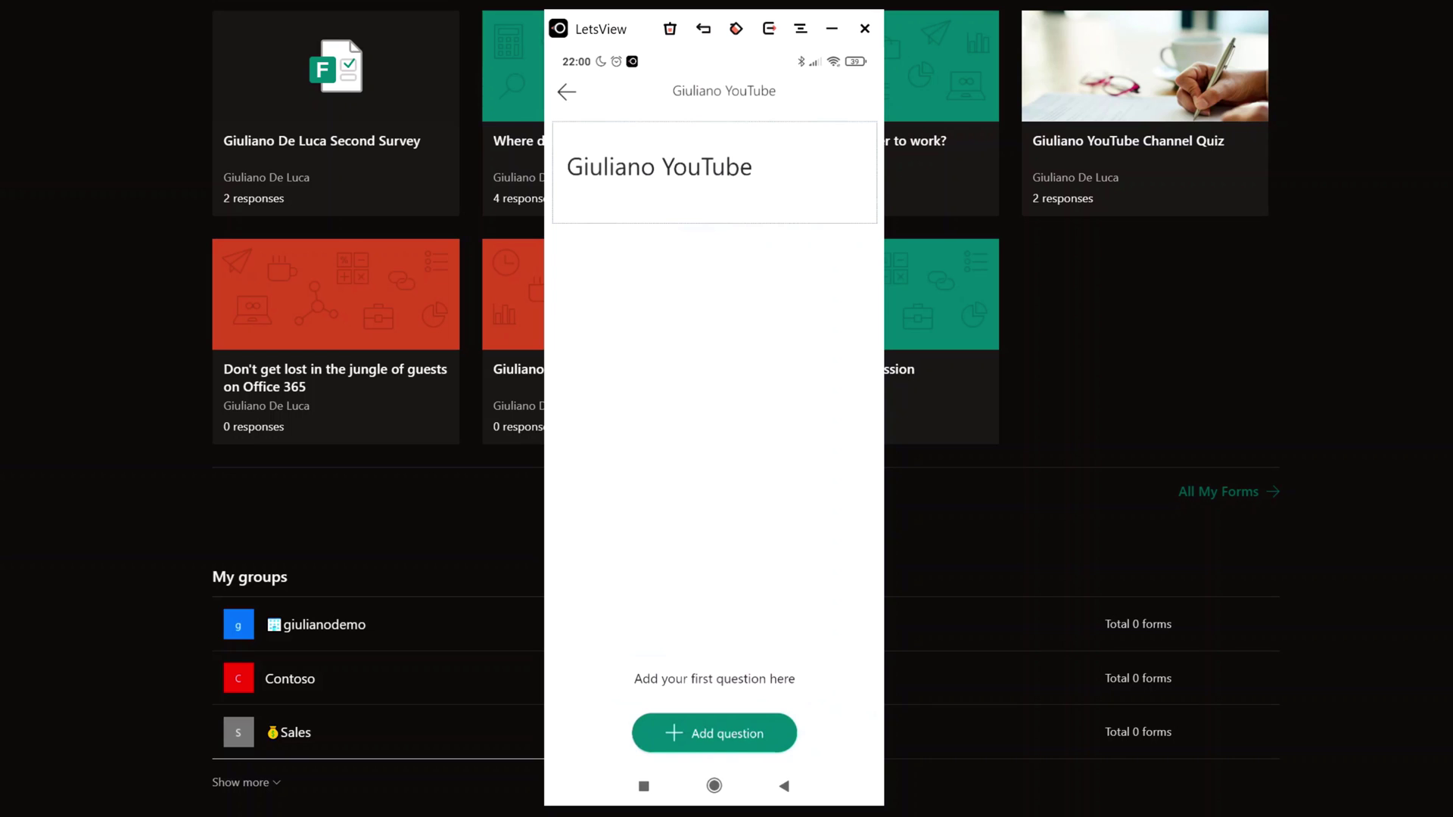
Add a required choice question with answers Good, Not bad and Bad, and save it
click(714, 733)
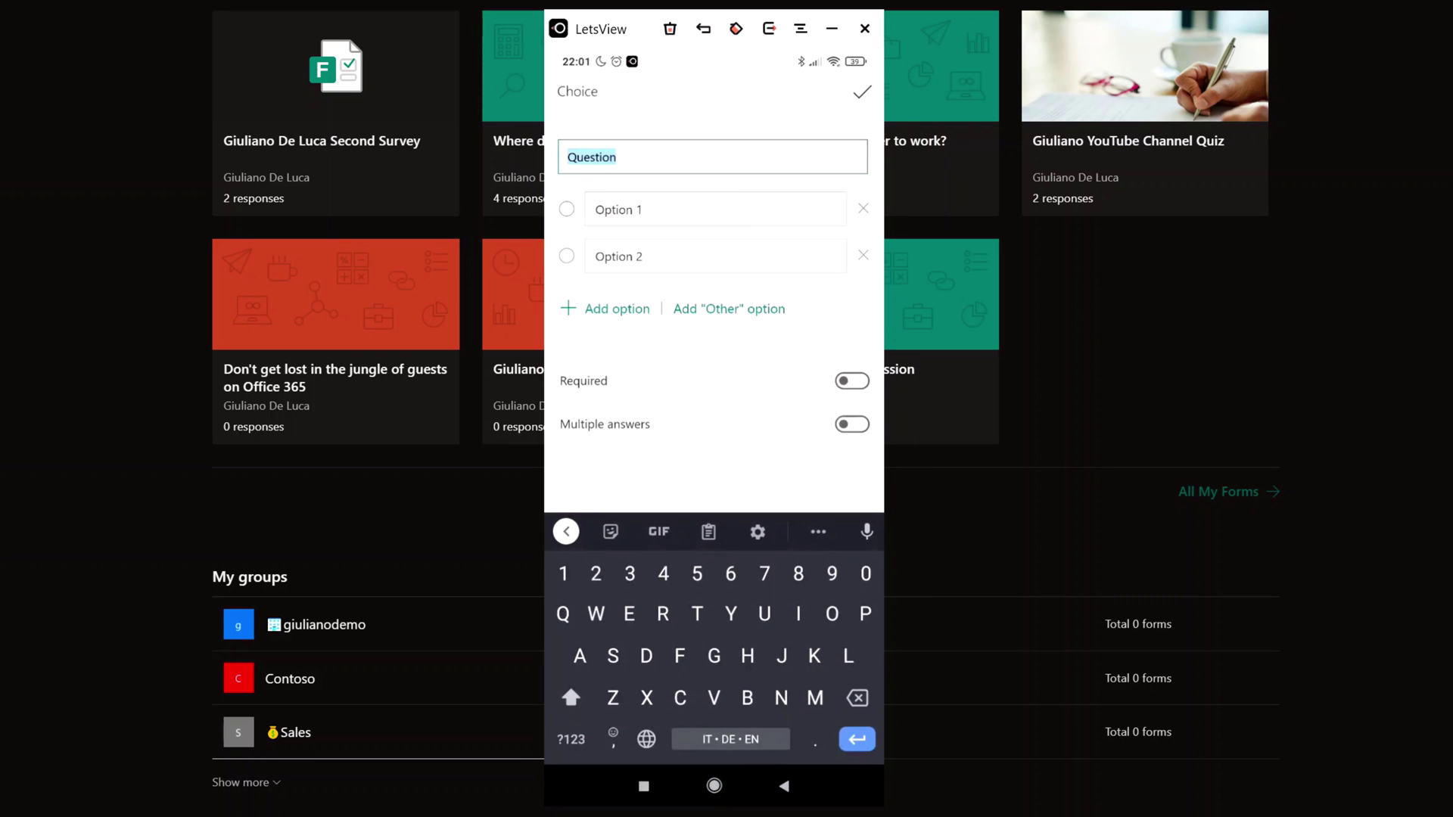
text(What do )
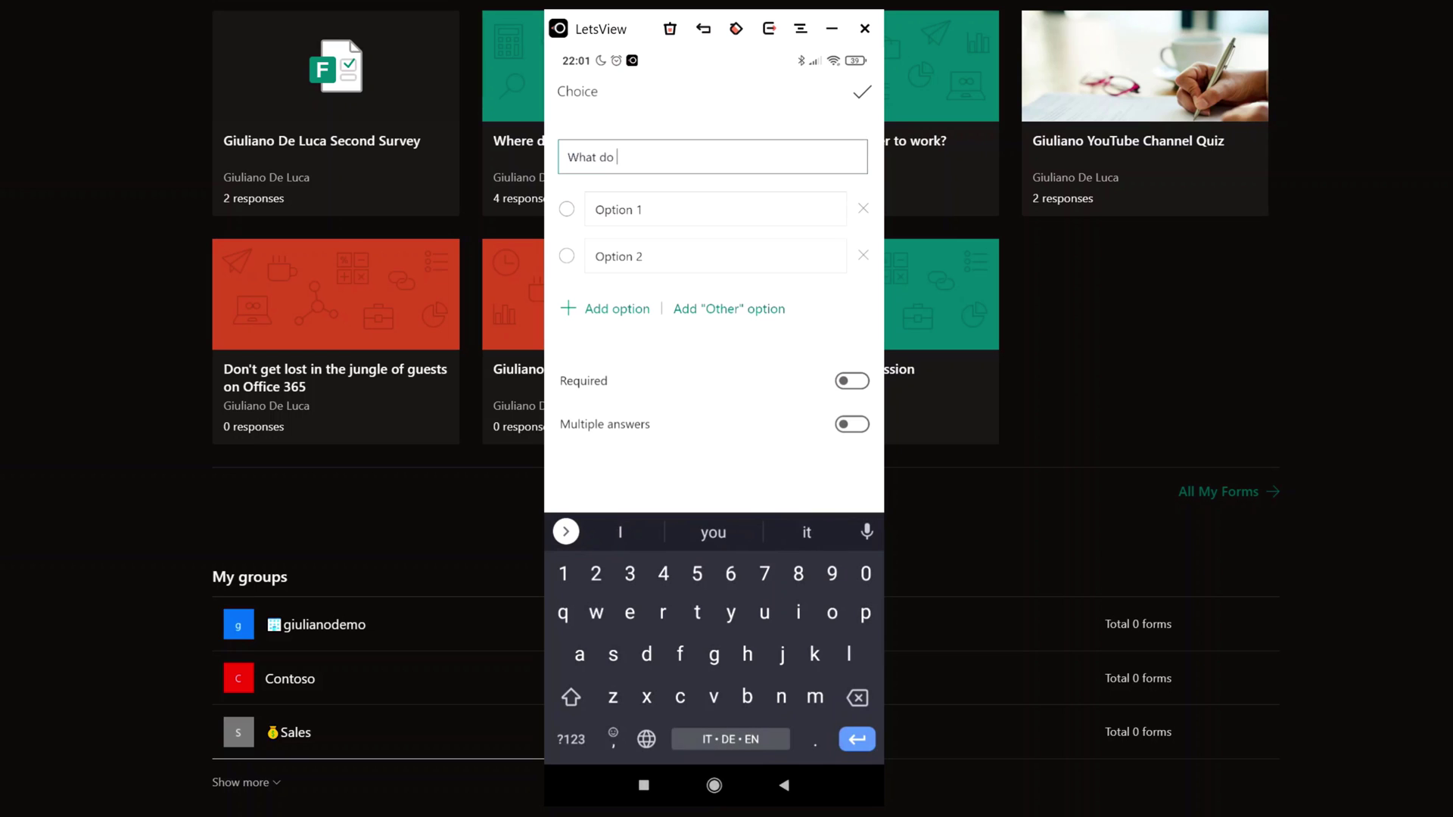
text(you th)
text(ink about )
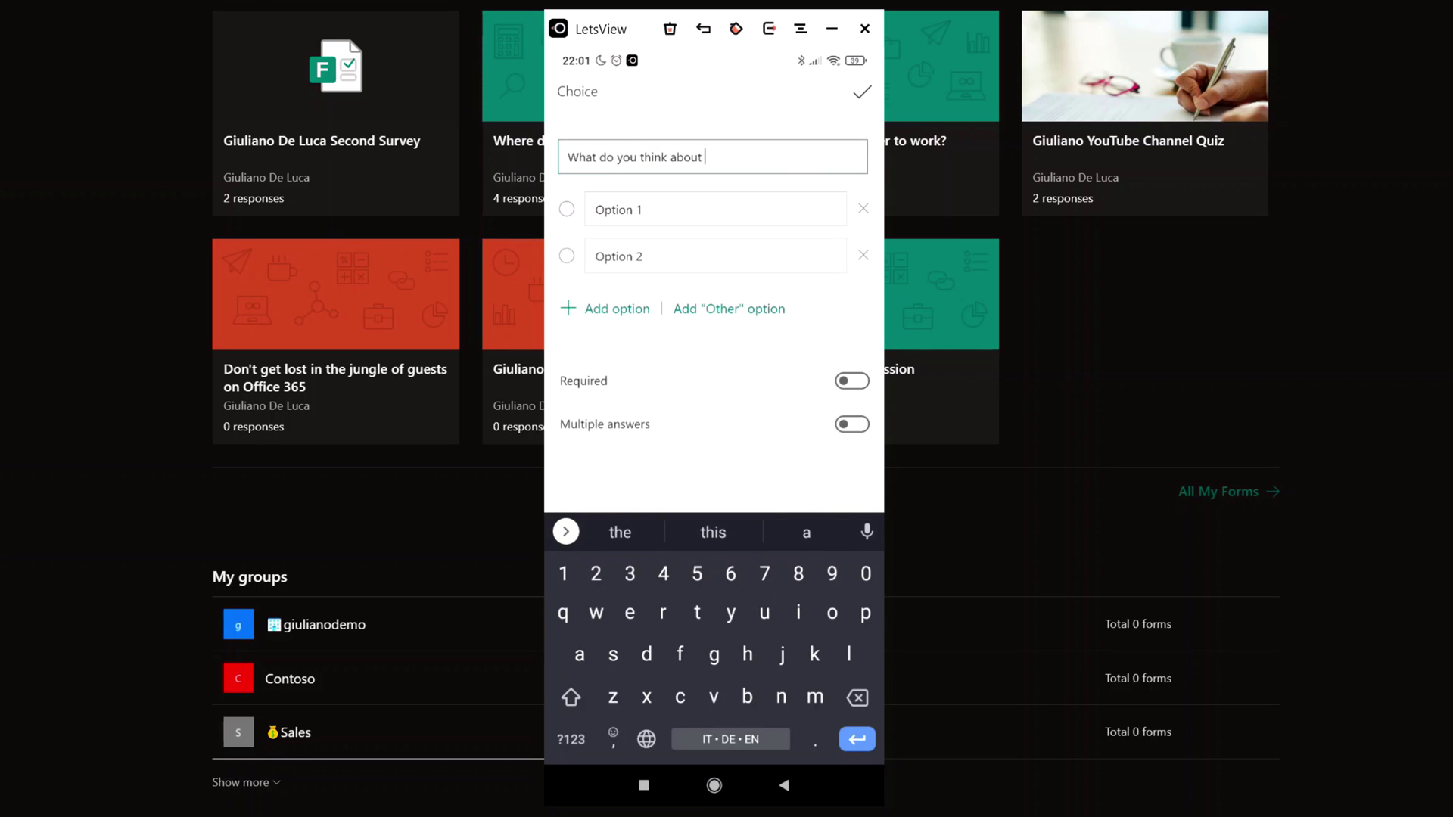
text(the Gi)
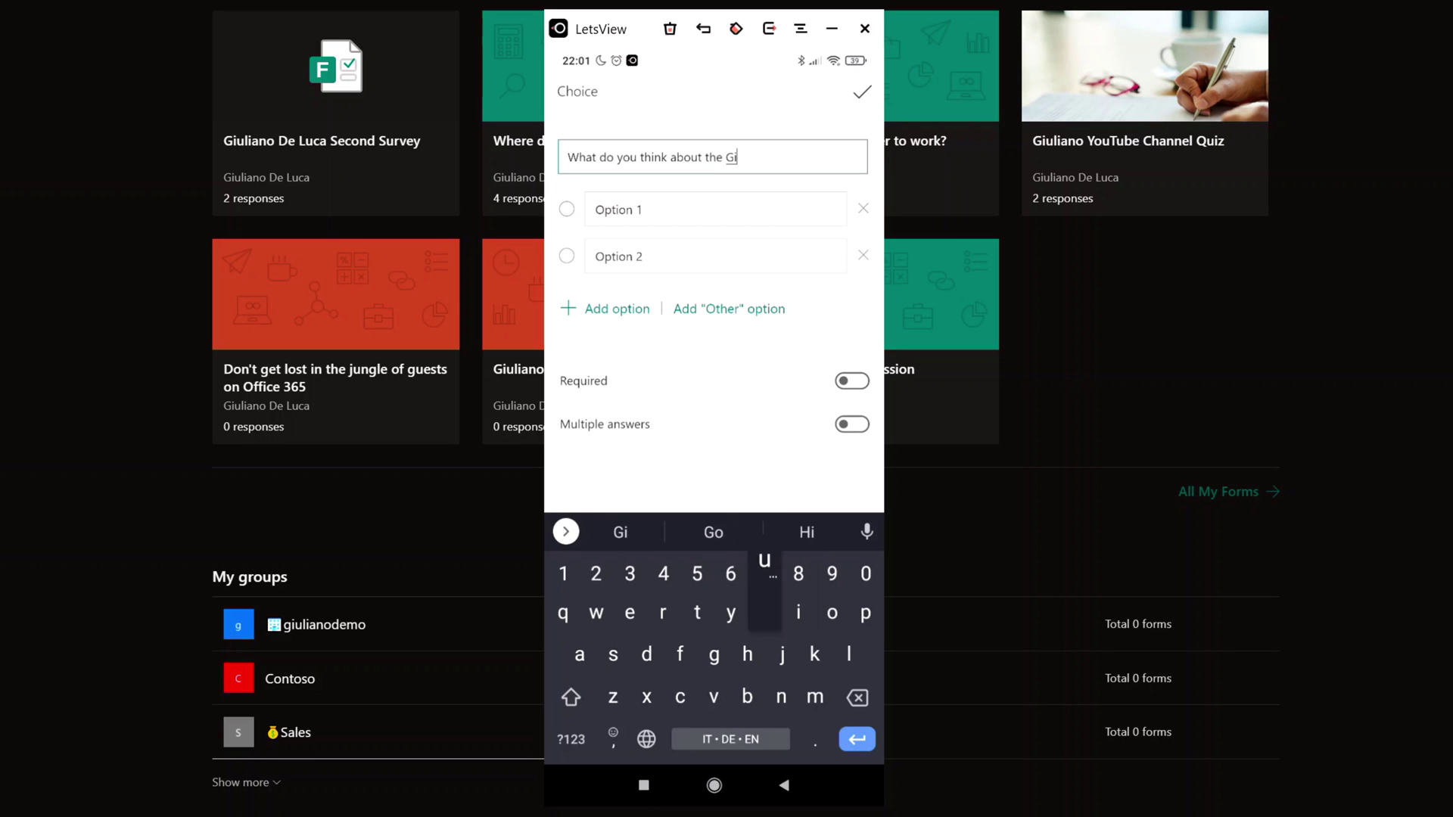
text(uliano )
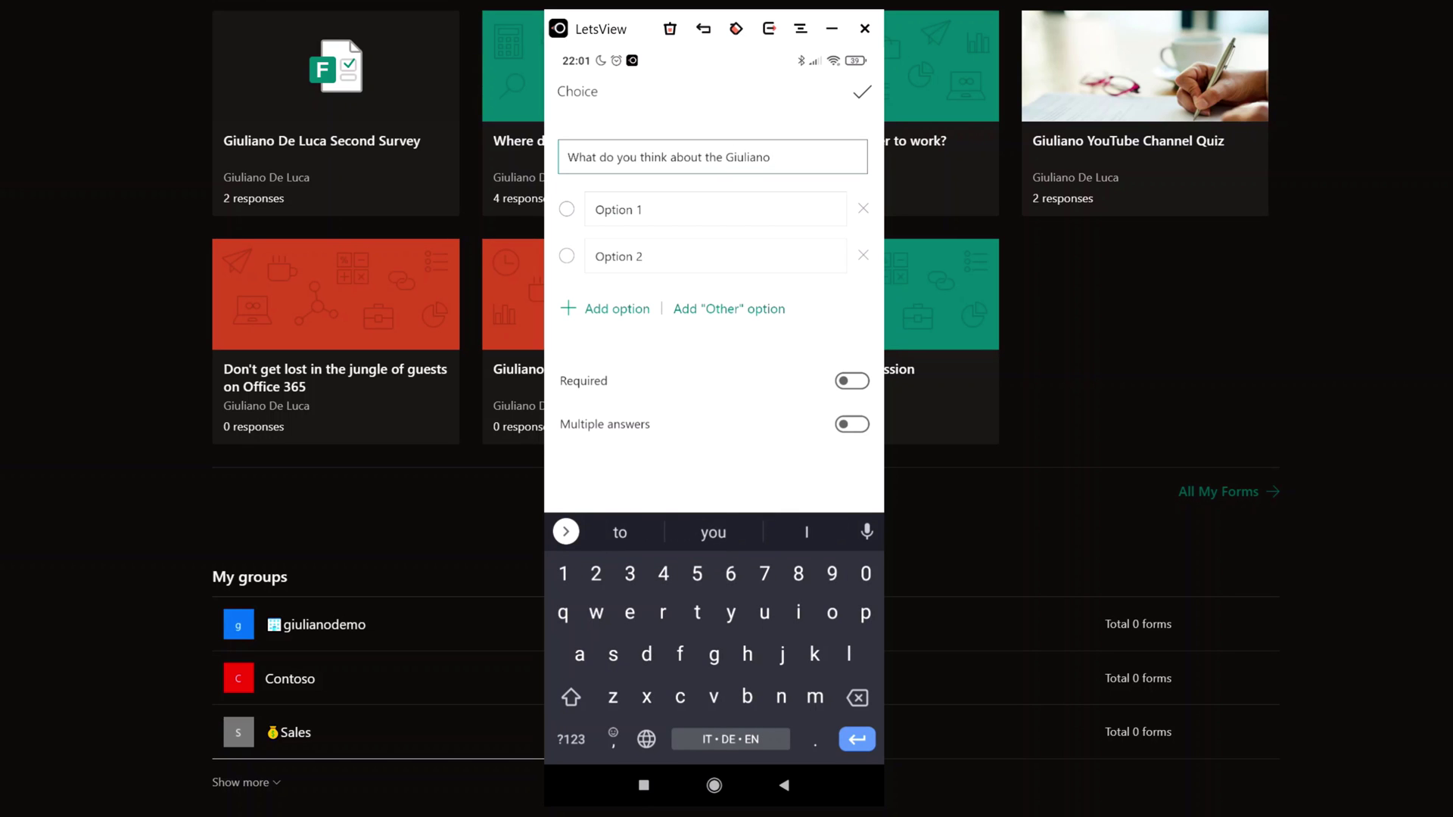
text(Youtube )
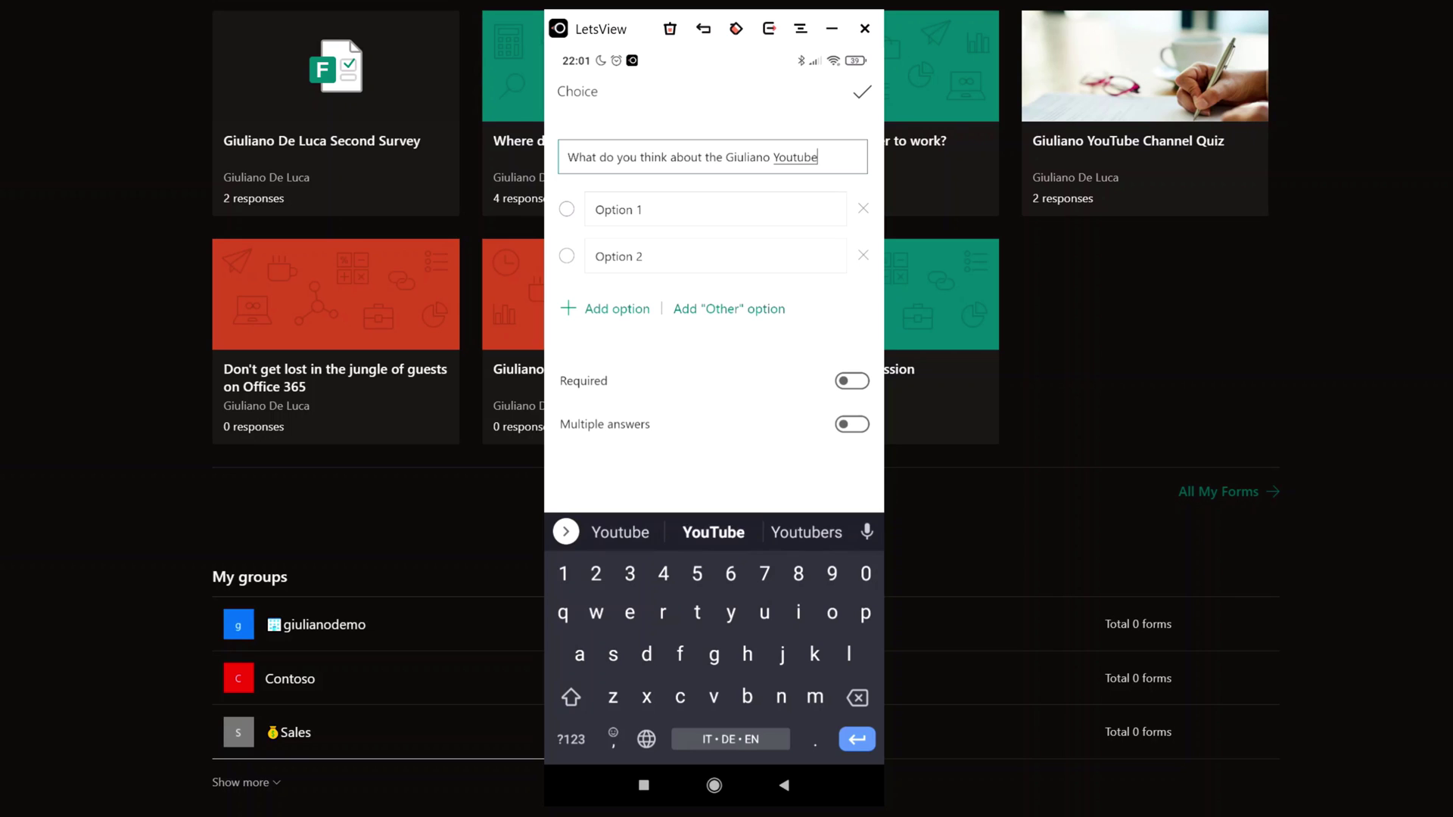
text(channel)
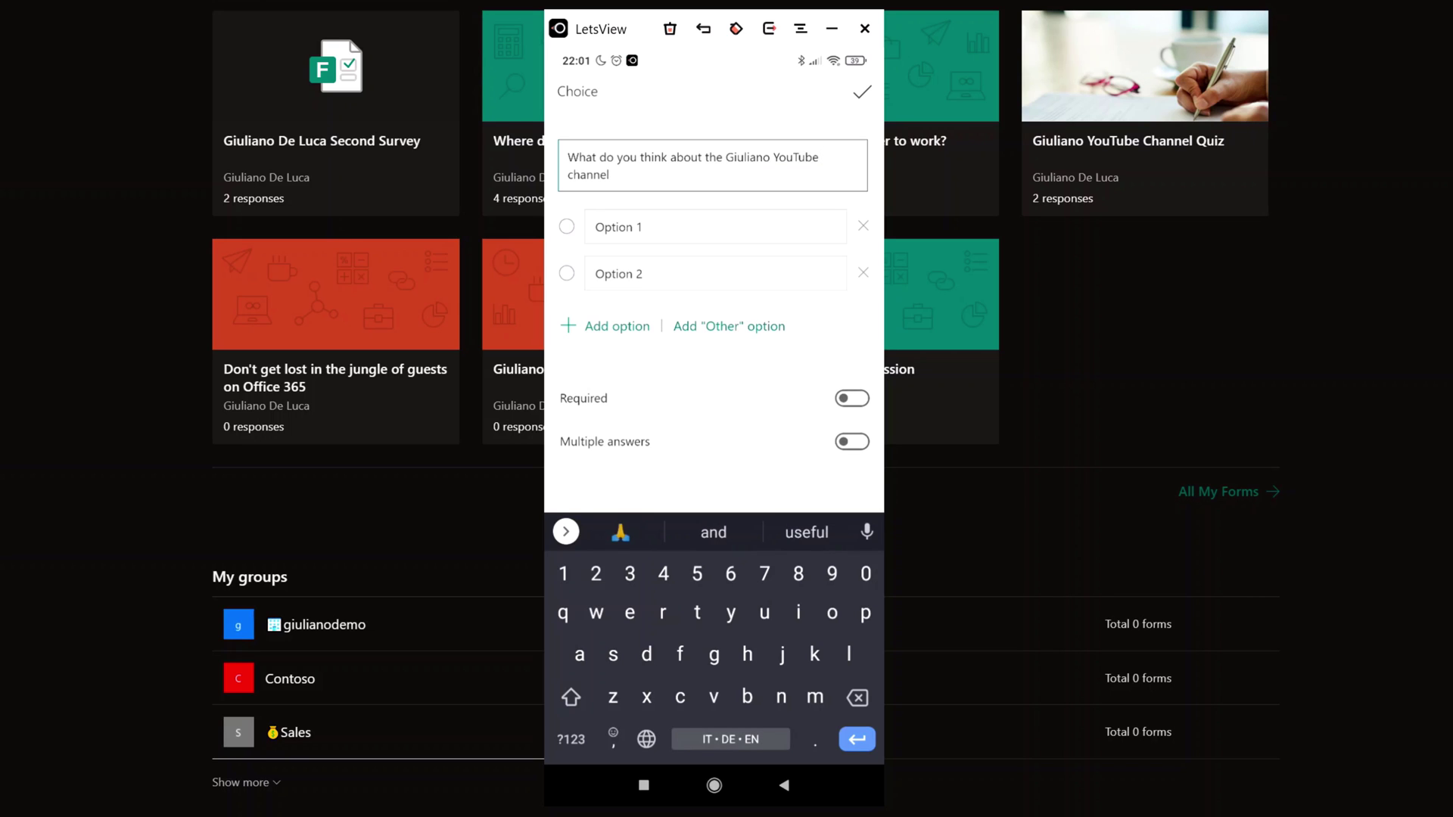
text(?)
click(715, 227)
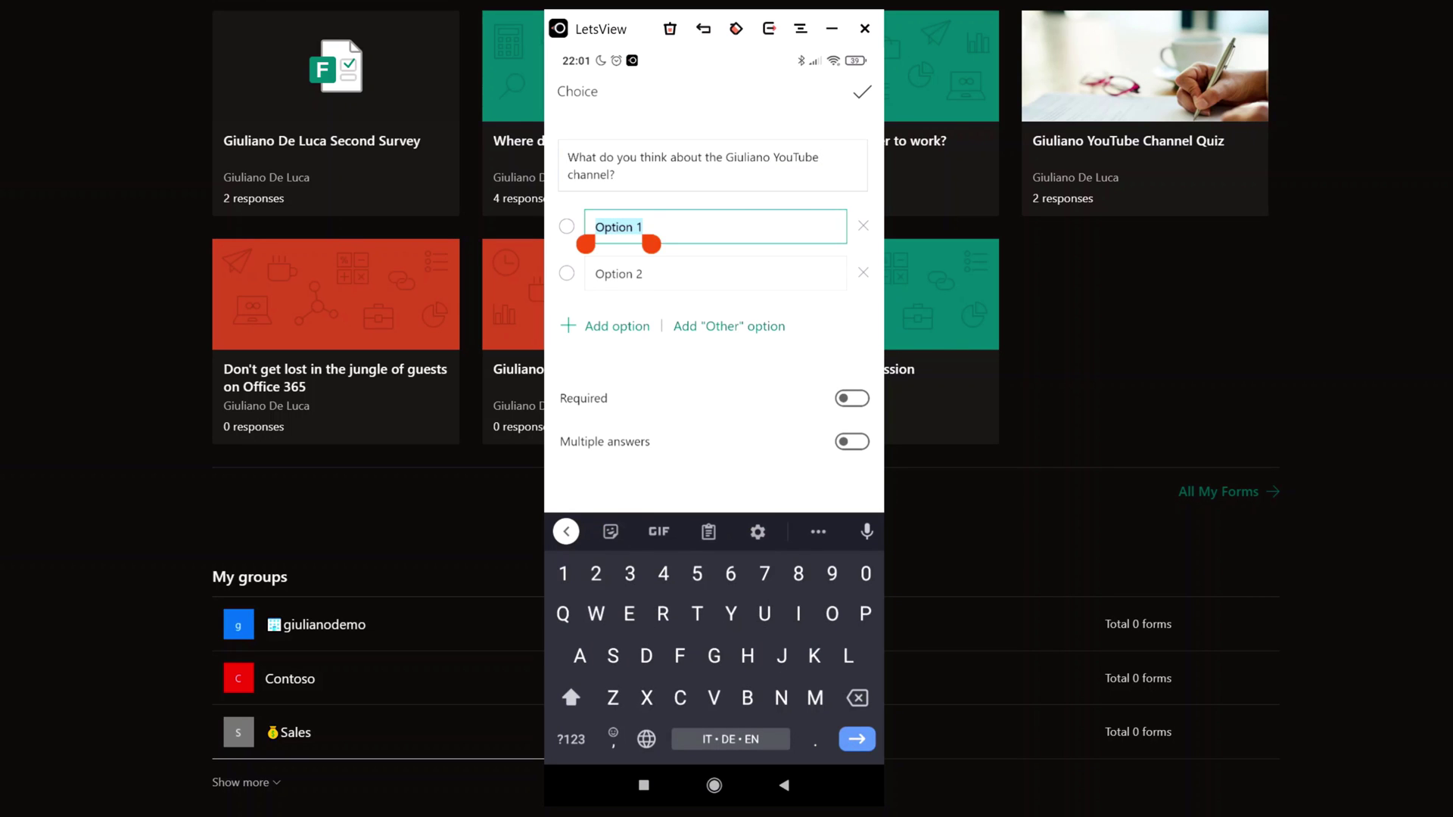
text(Good)
key(Return)
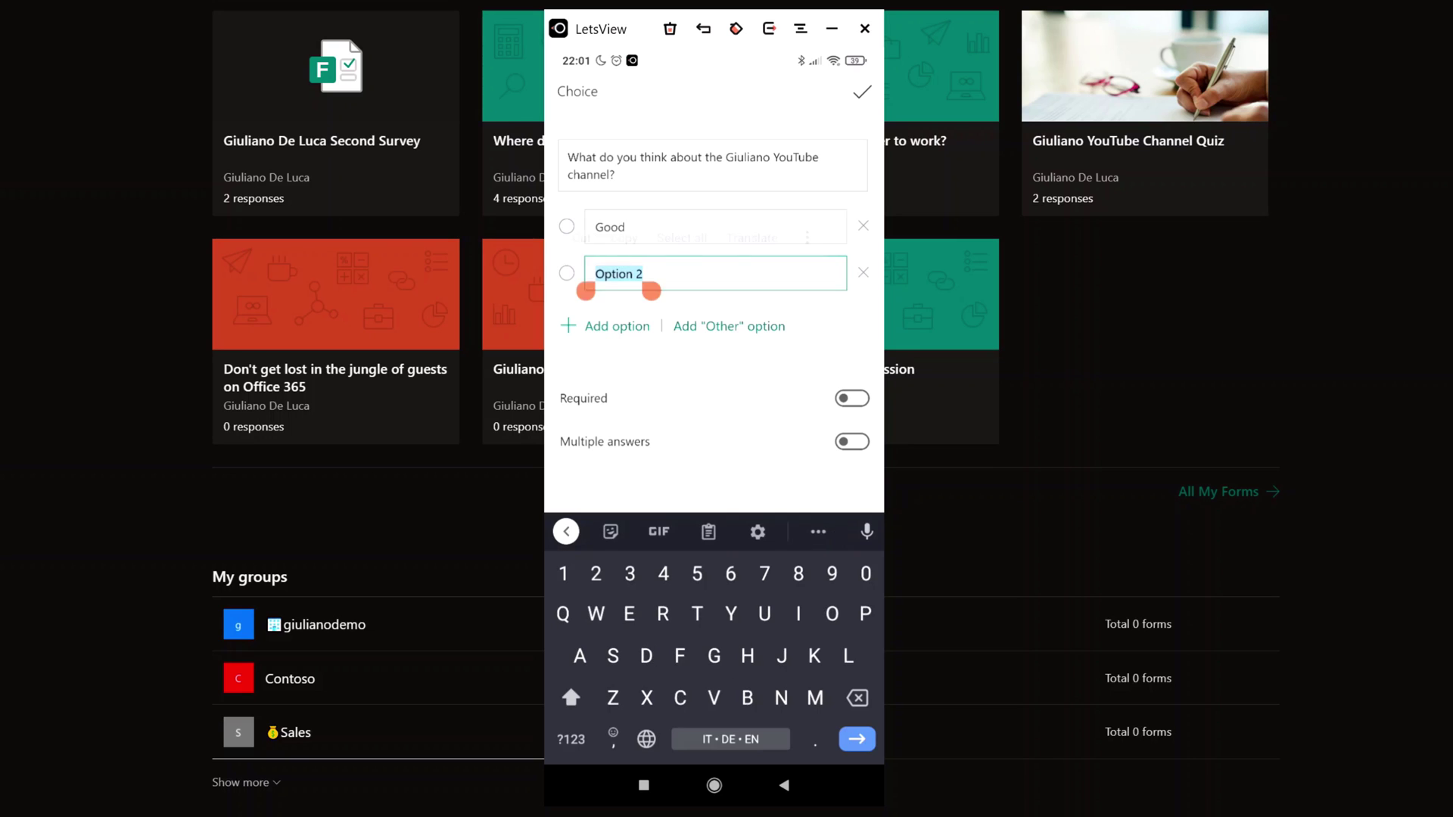
text(No)
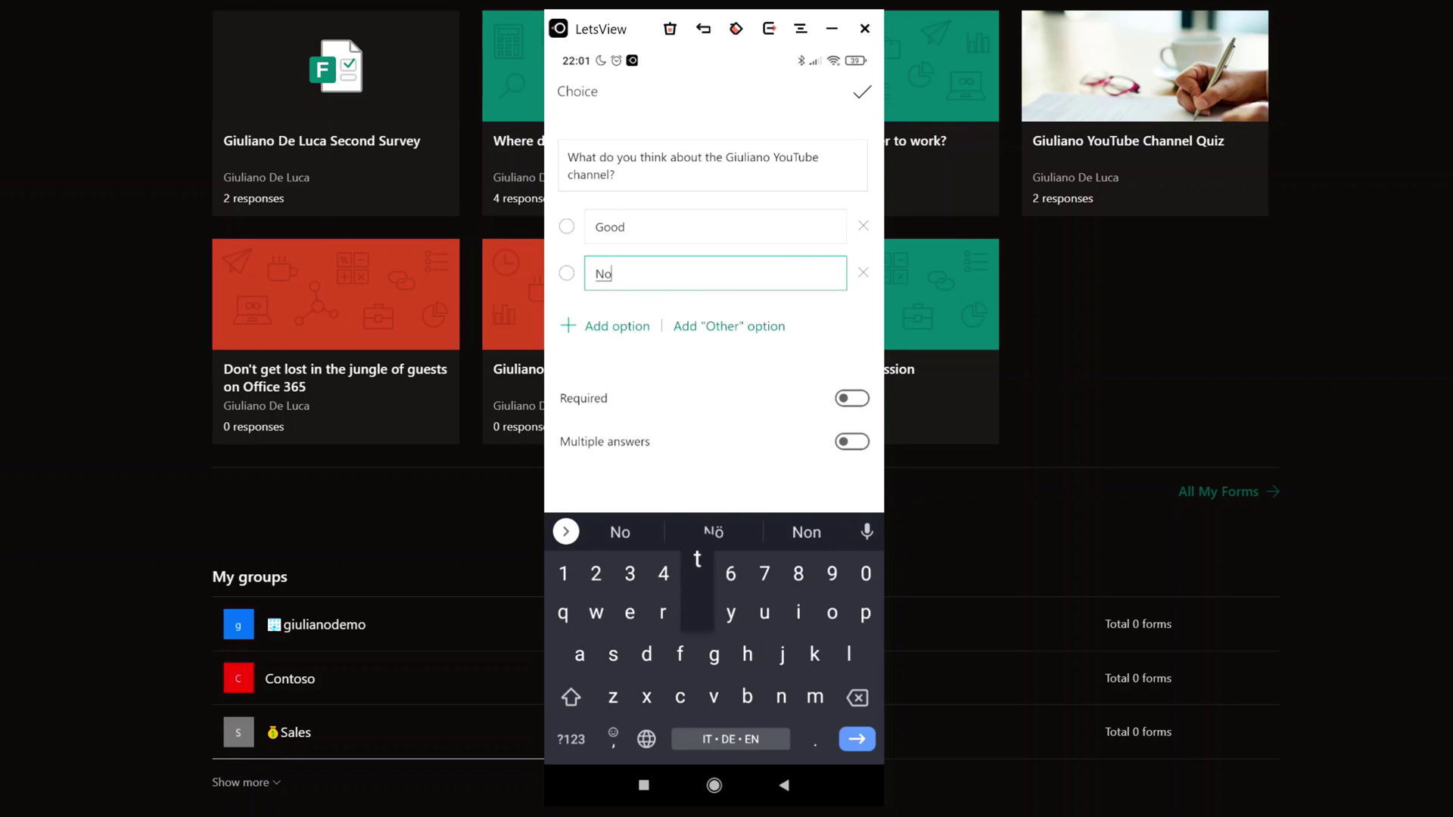
text(t bad)
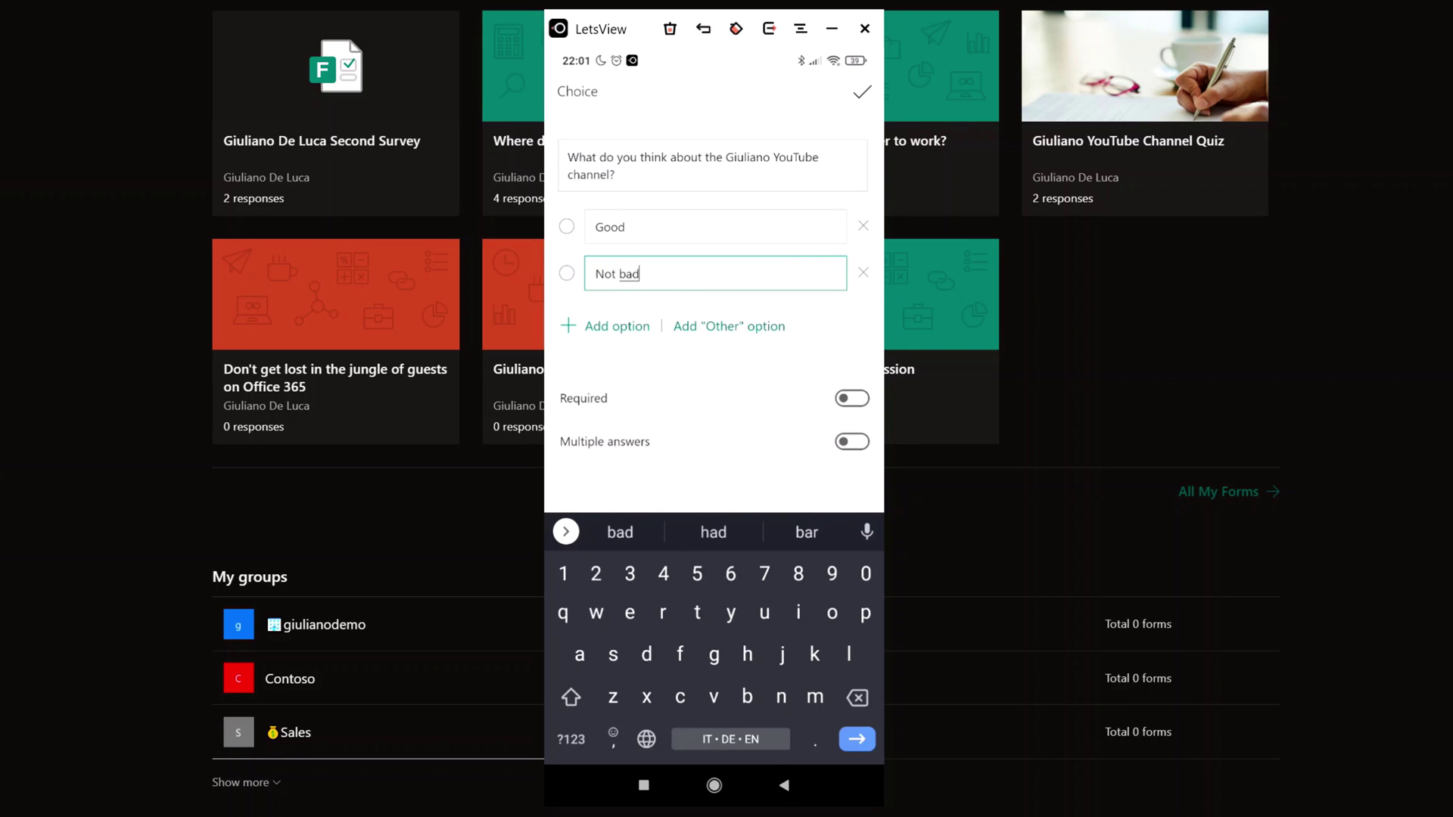
key(Return)
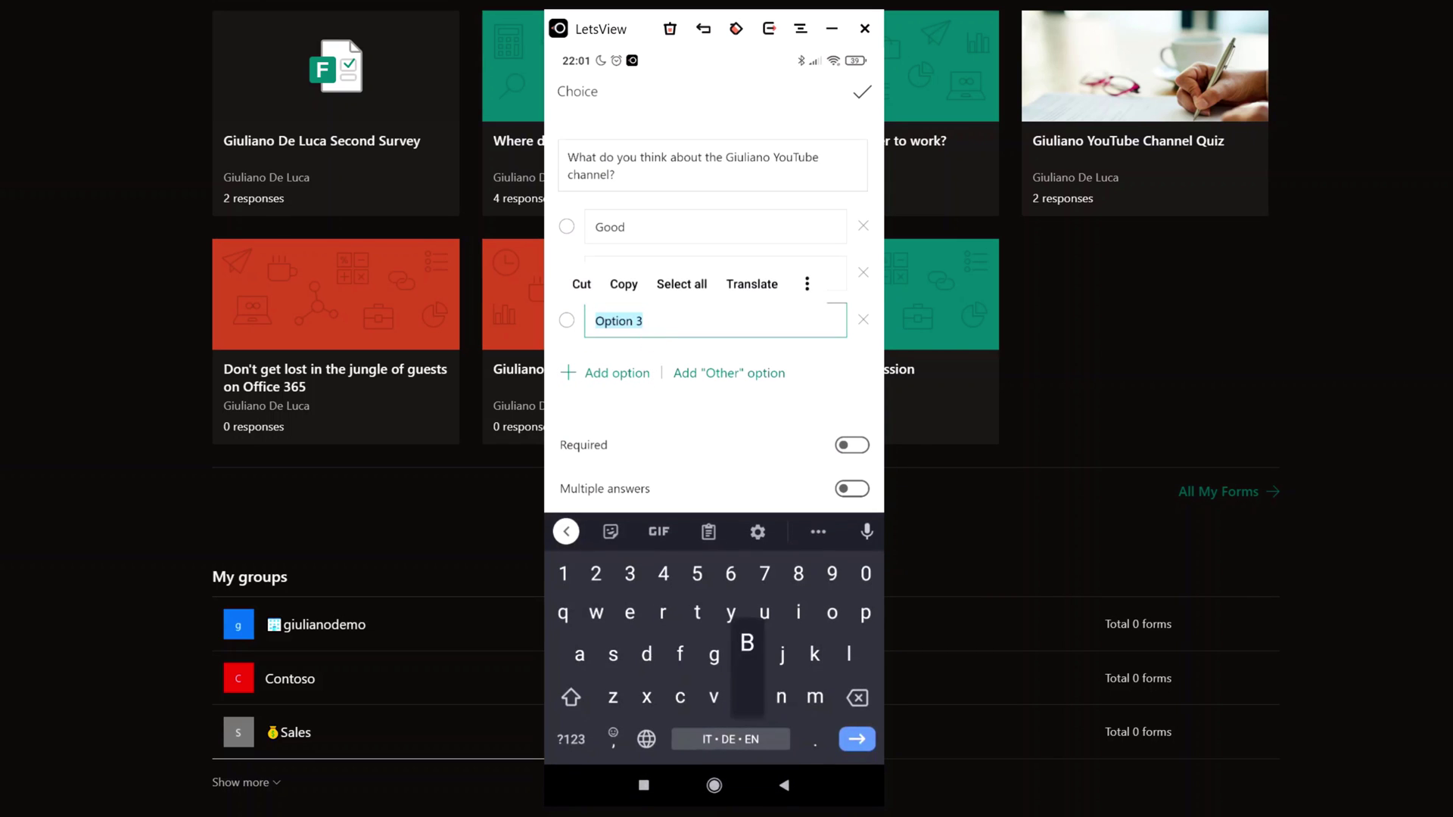
text(Bad)
scroll(714, 292, down, 1)
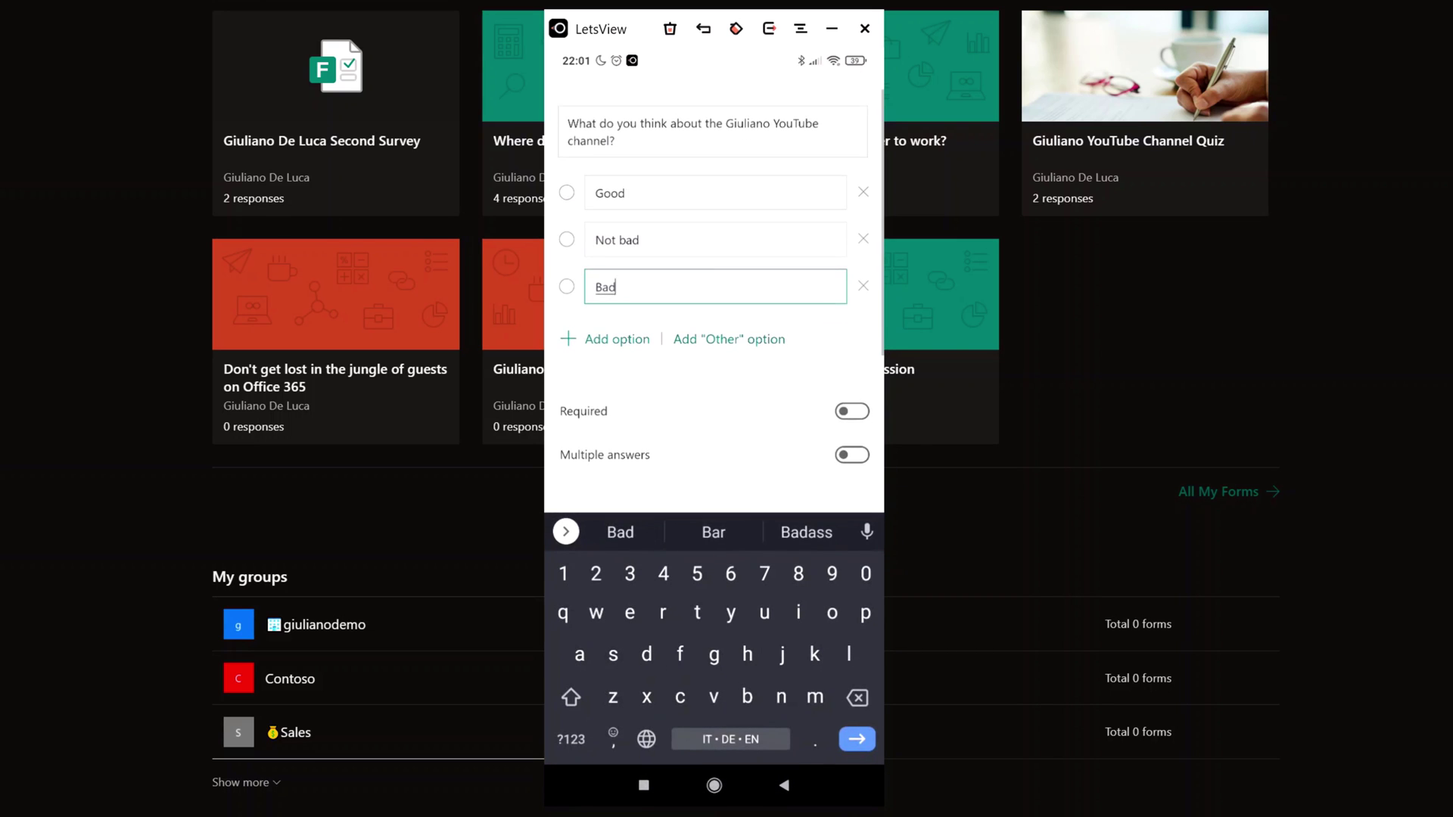
scroll(714, 292, down, 3)
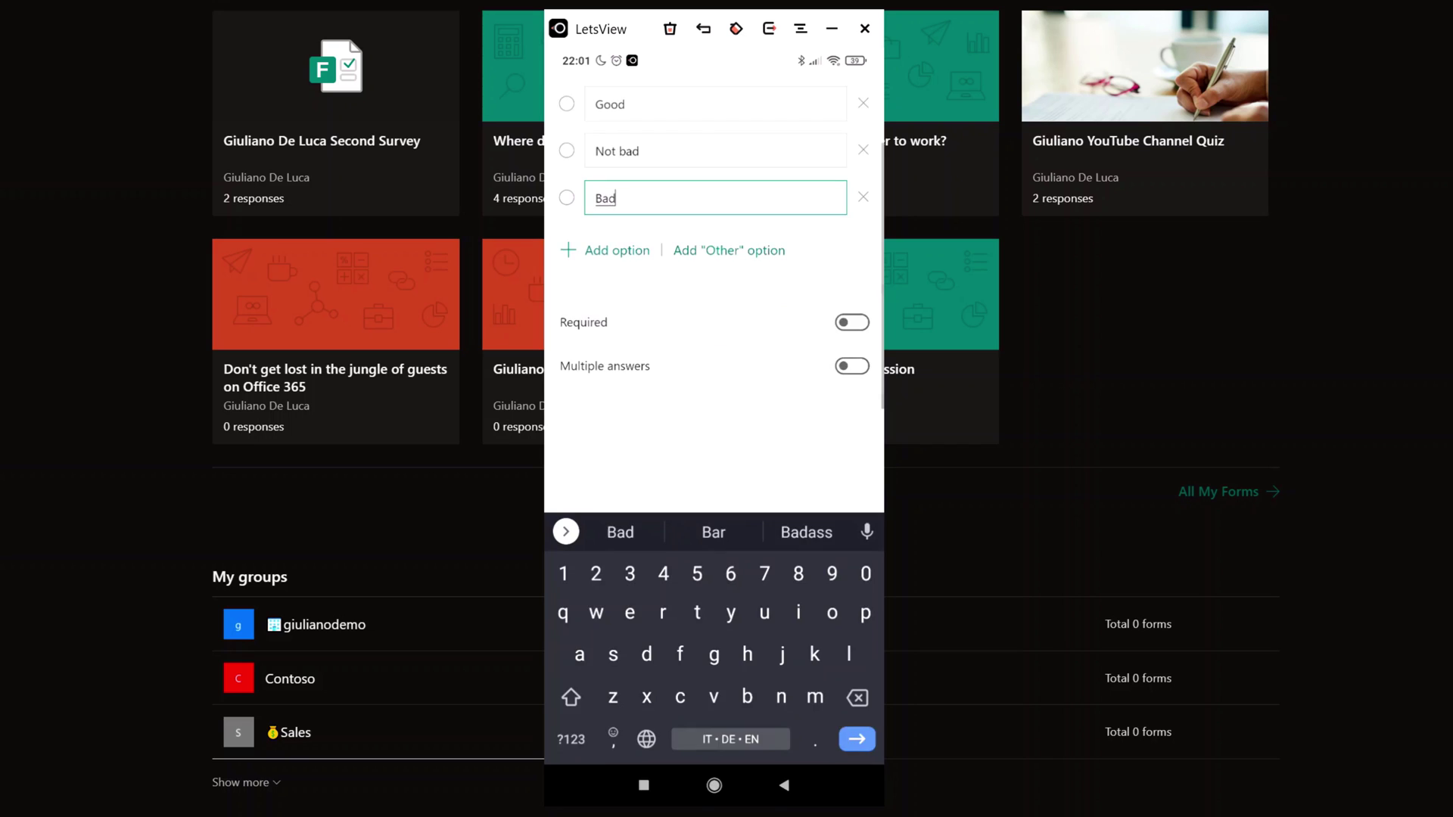
click(852, 296)
scroll(714, 398, up, 1)
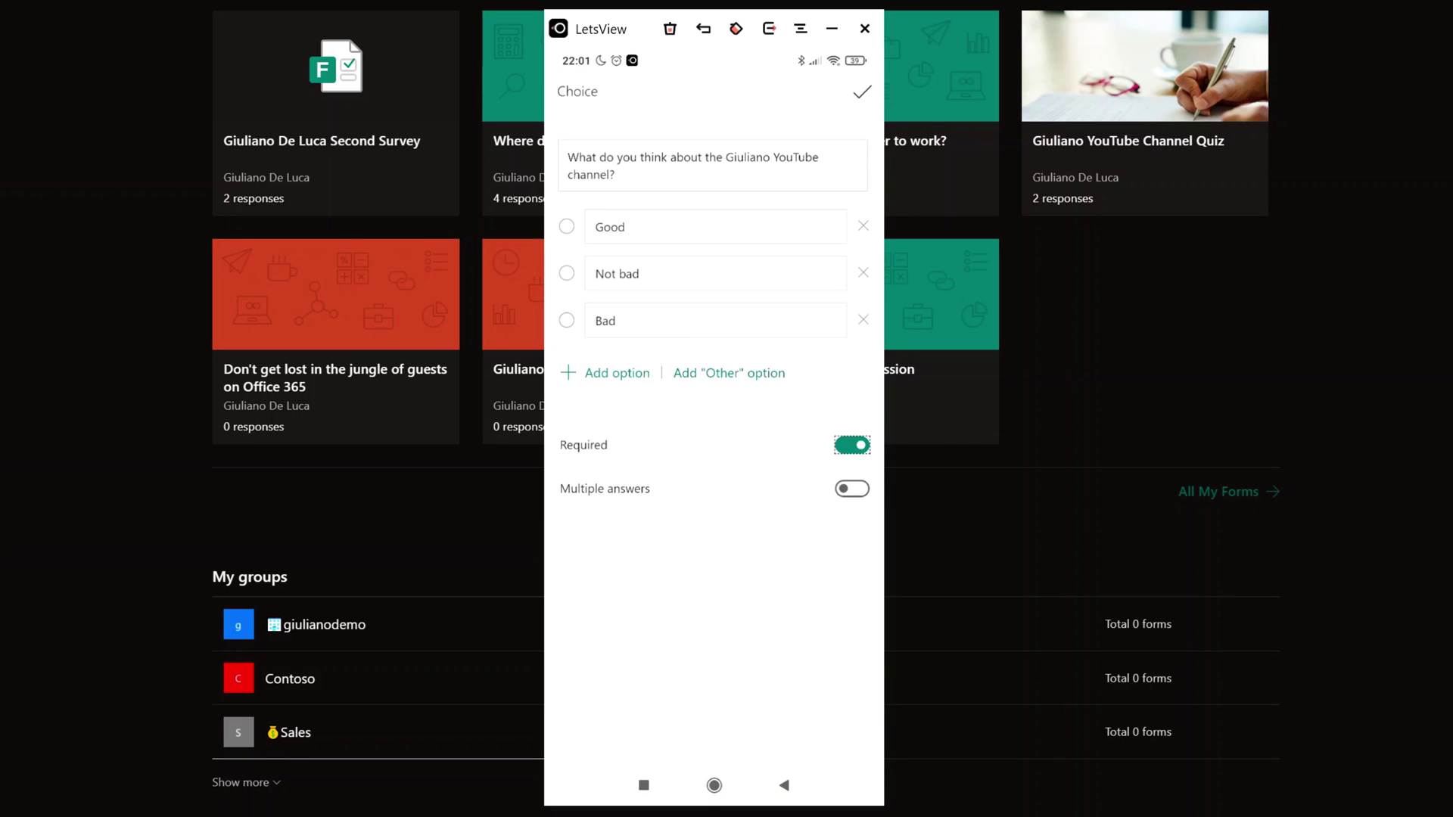
click(862, 91)
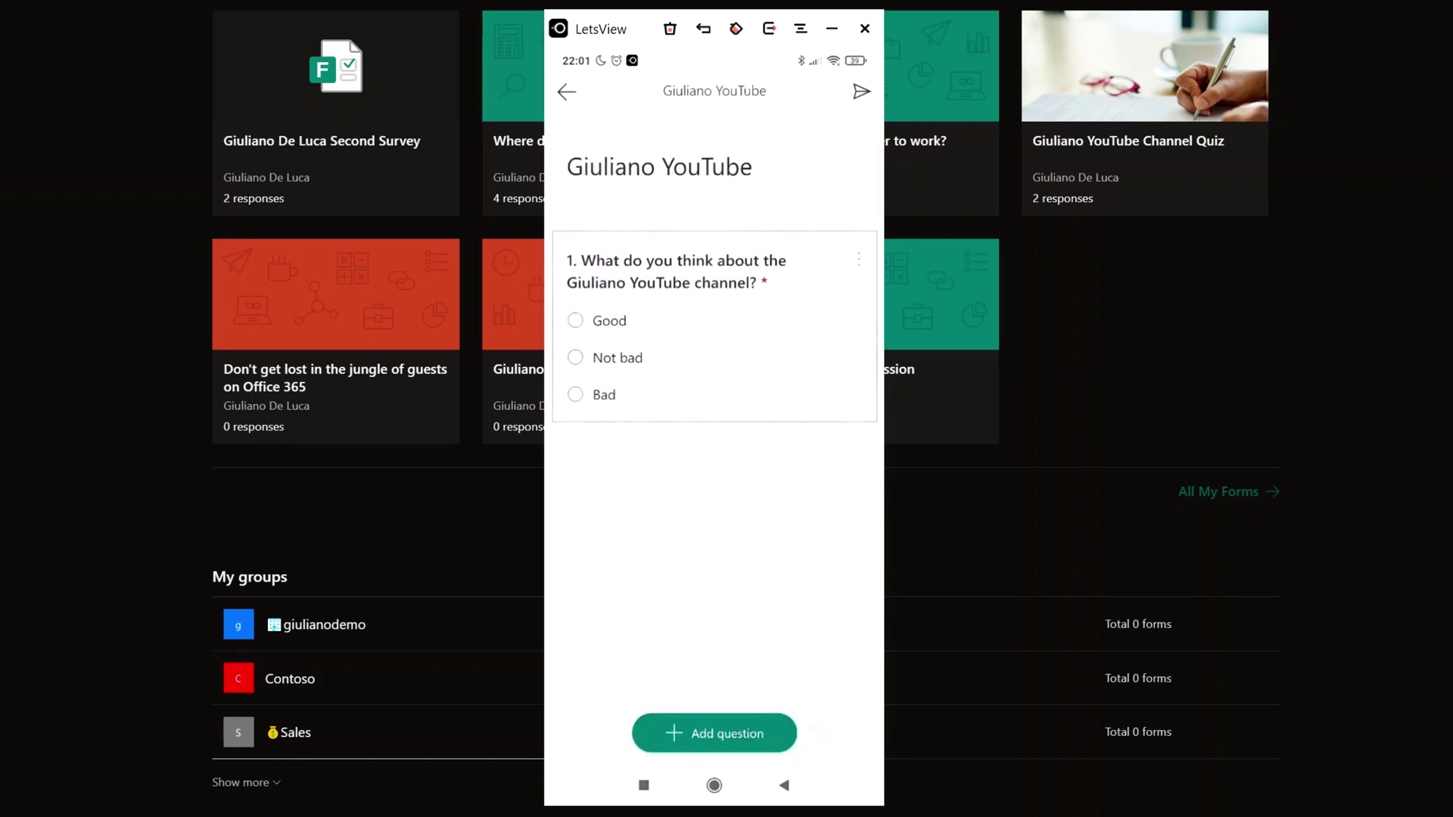
Add a required five-level star Rating question about the channel's content and save it
click(714, 734)
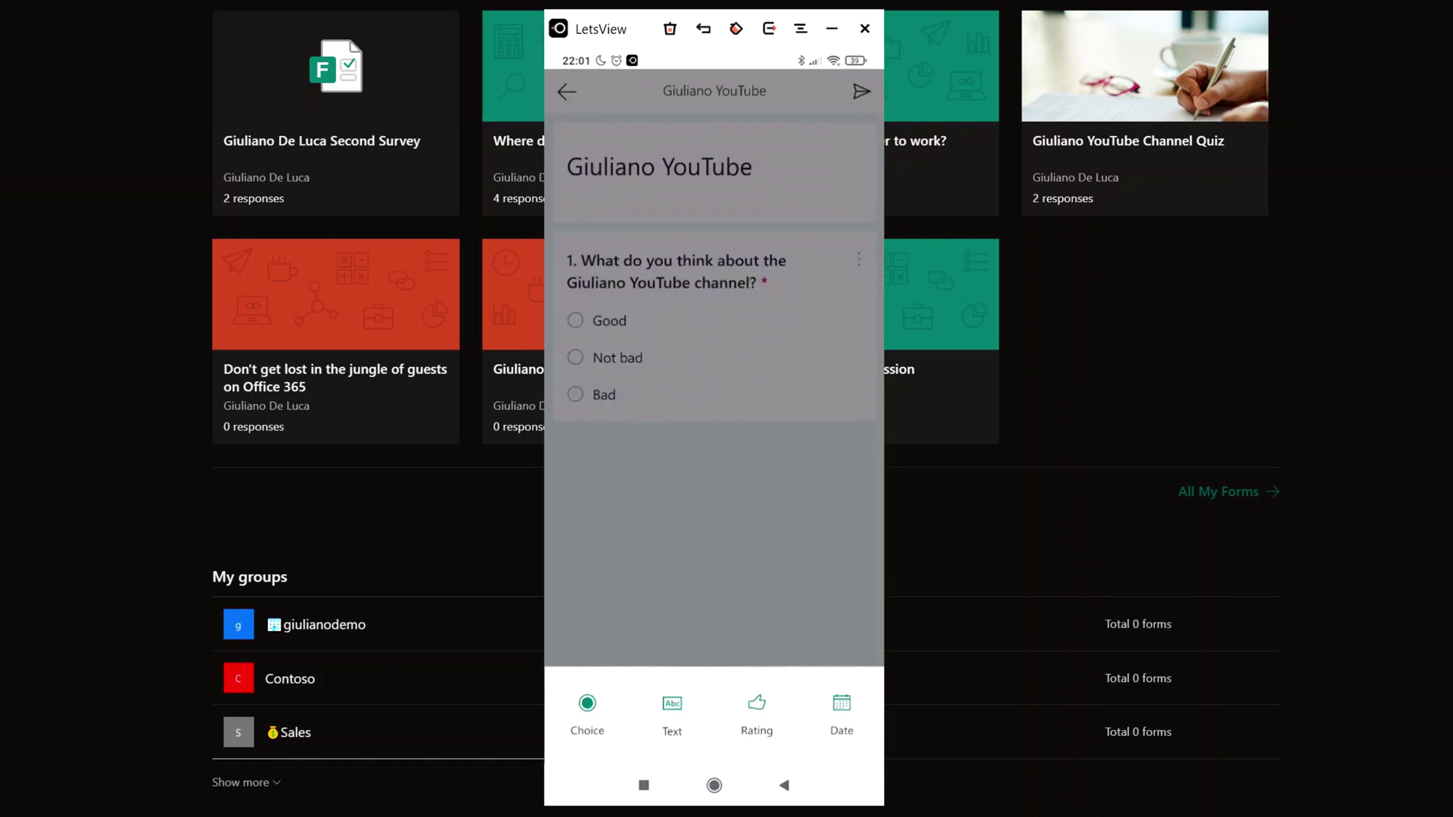
click(757, 714)
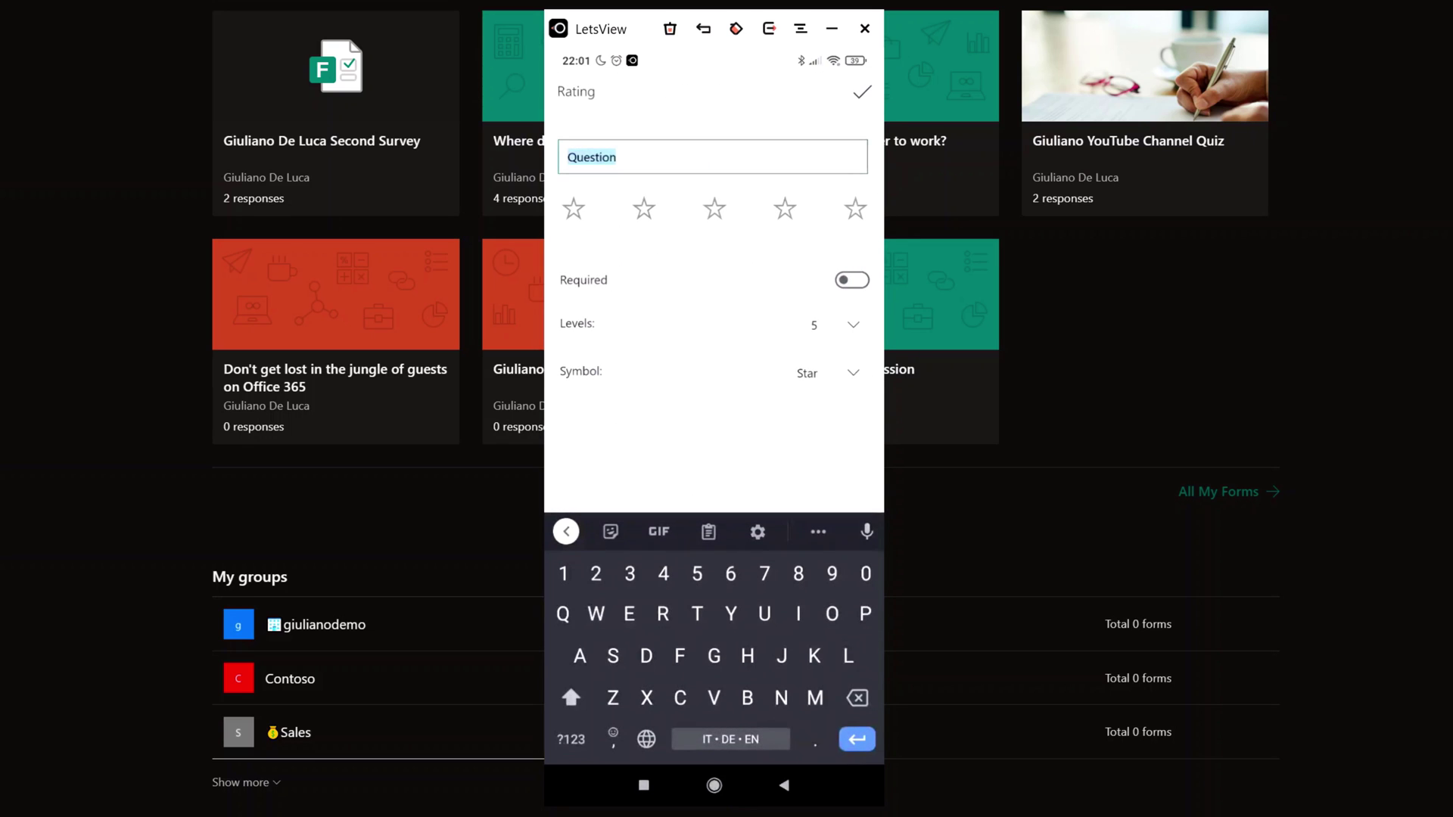
text(Ho)
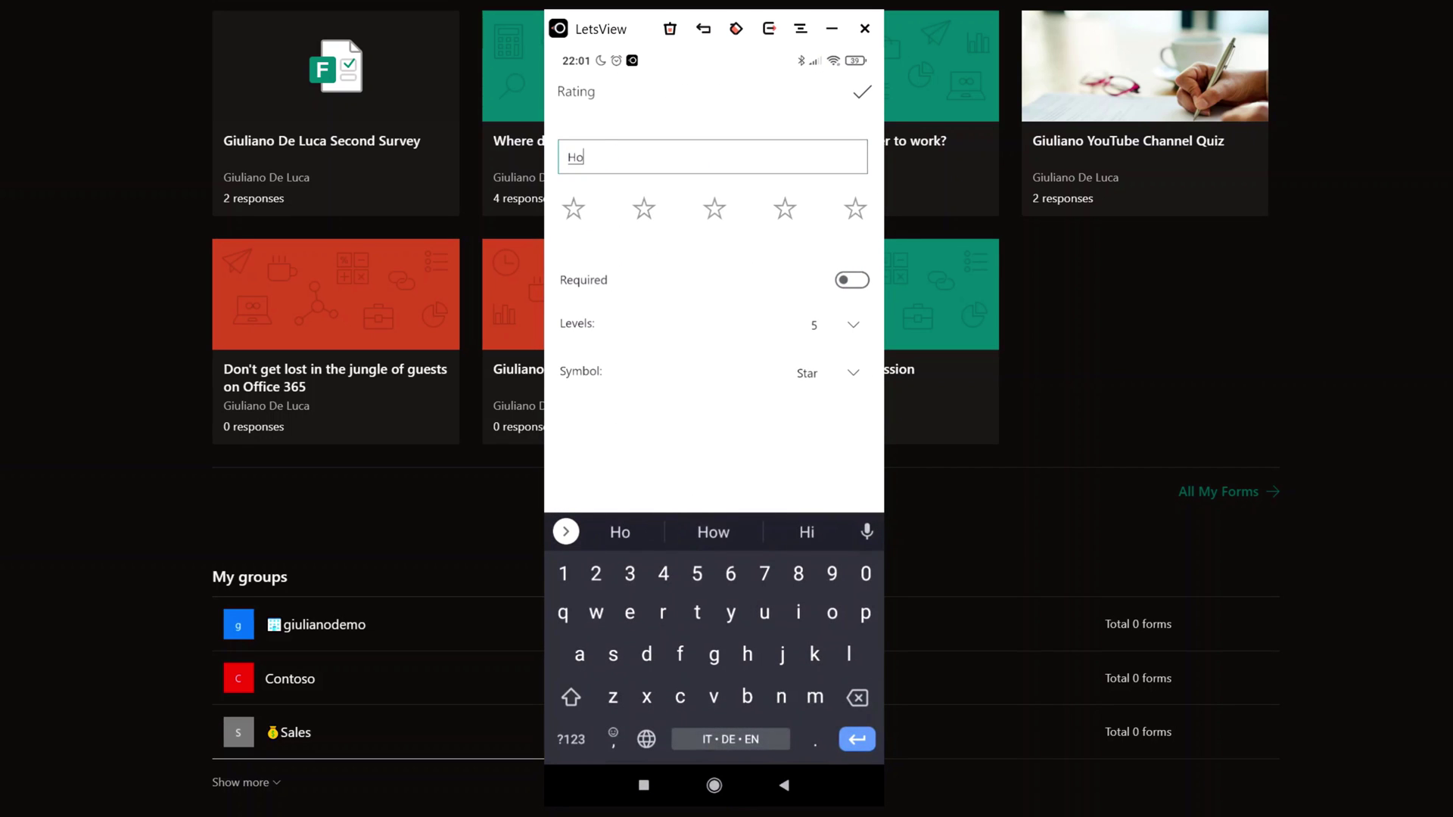
text(w do you)
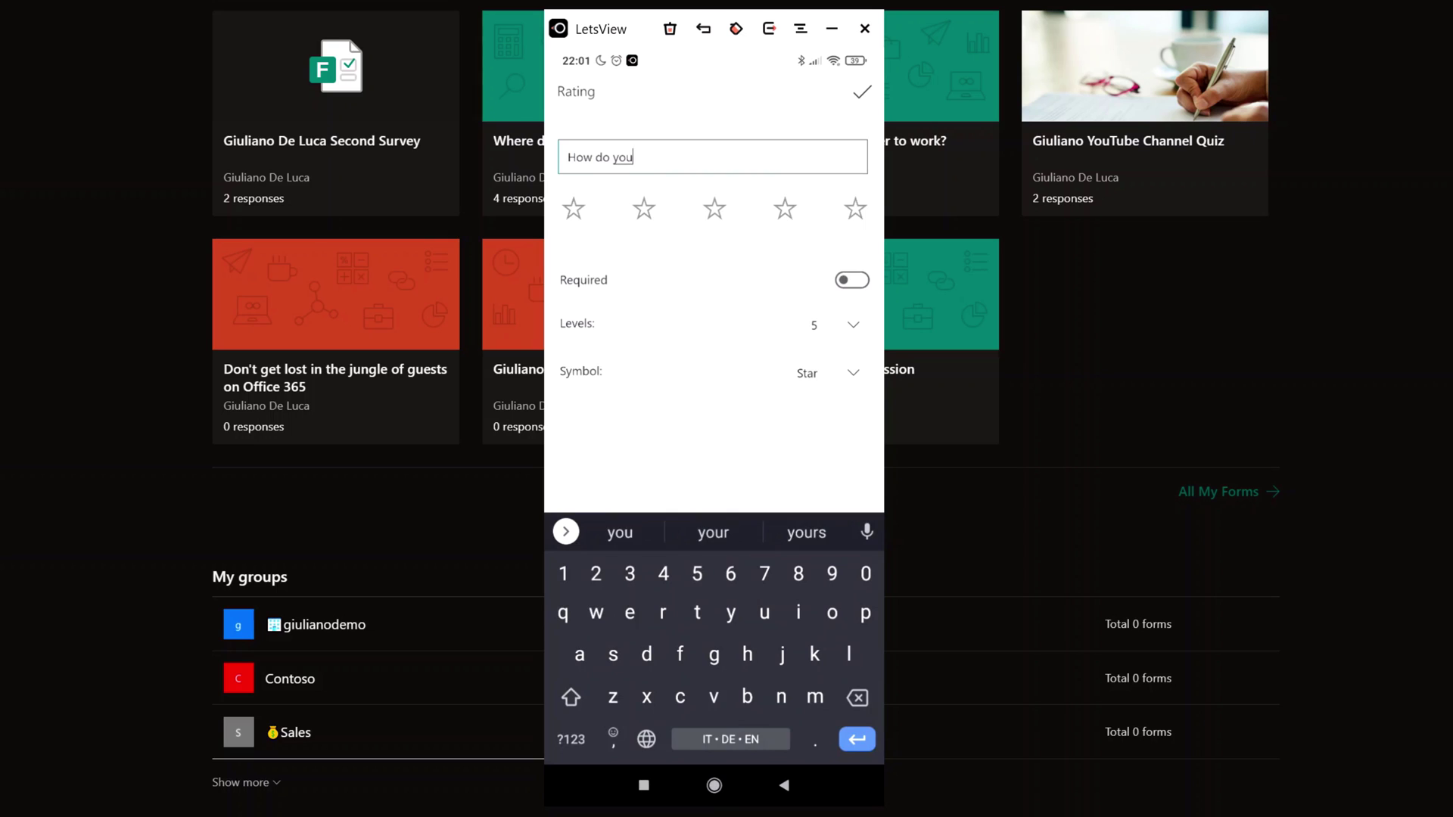
text( evalua)
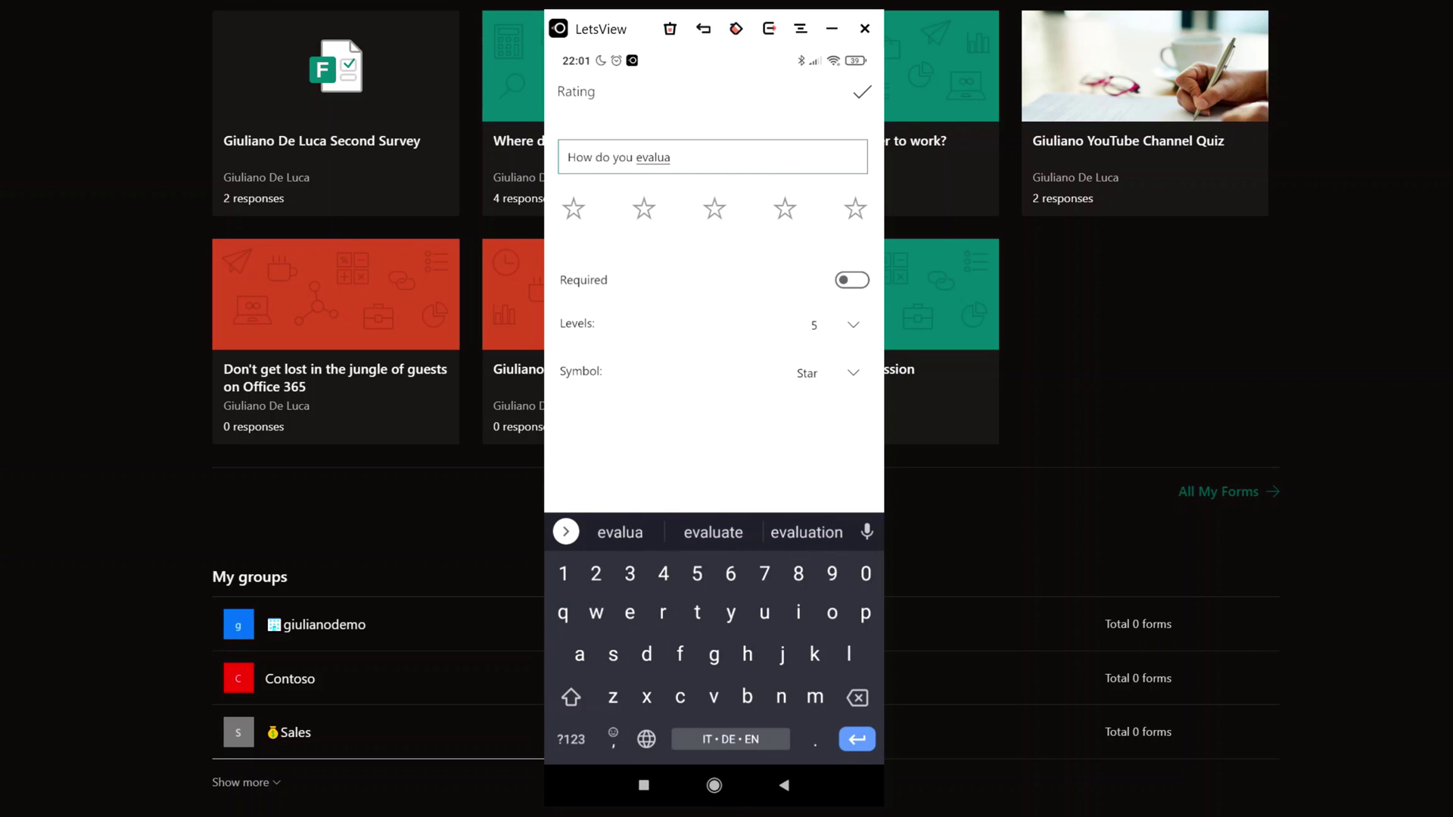
text(te the c)
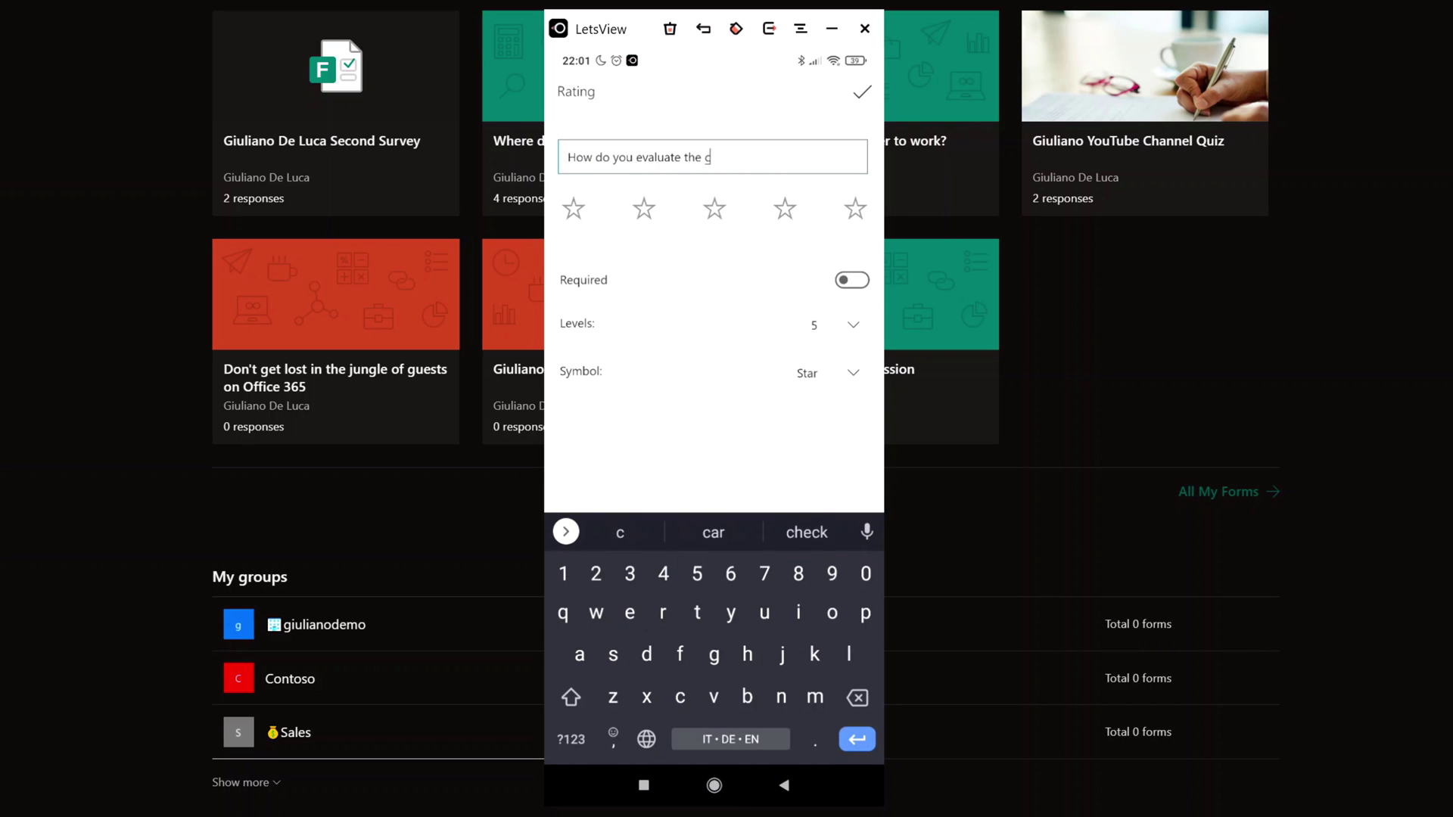
text(ontent )
text(of the )
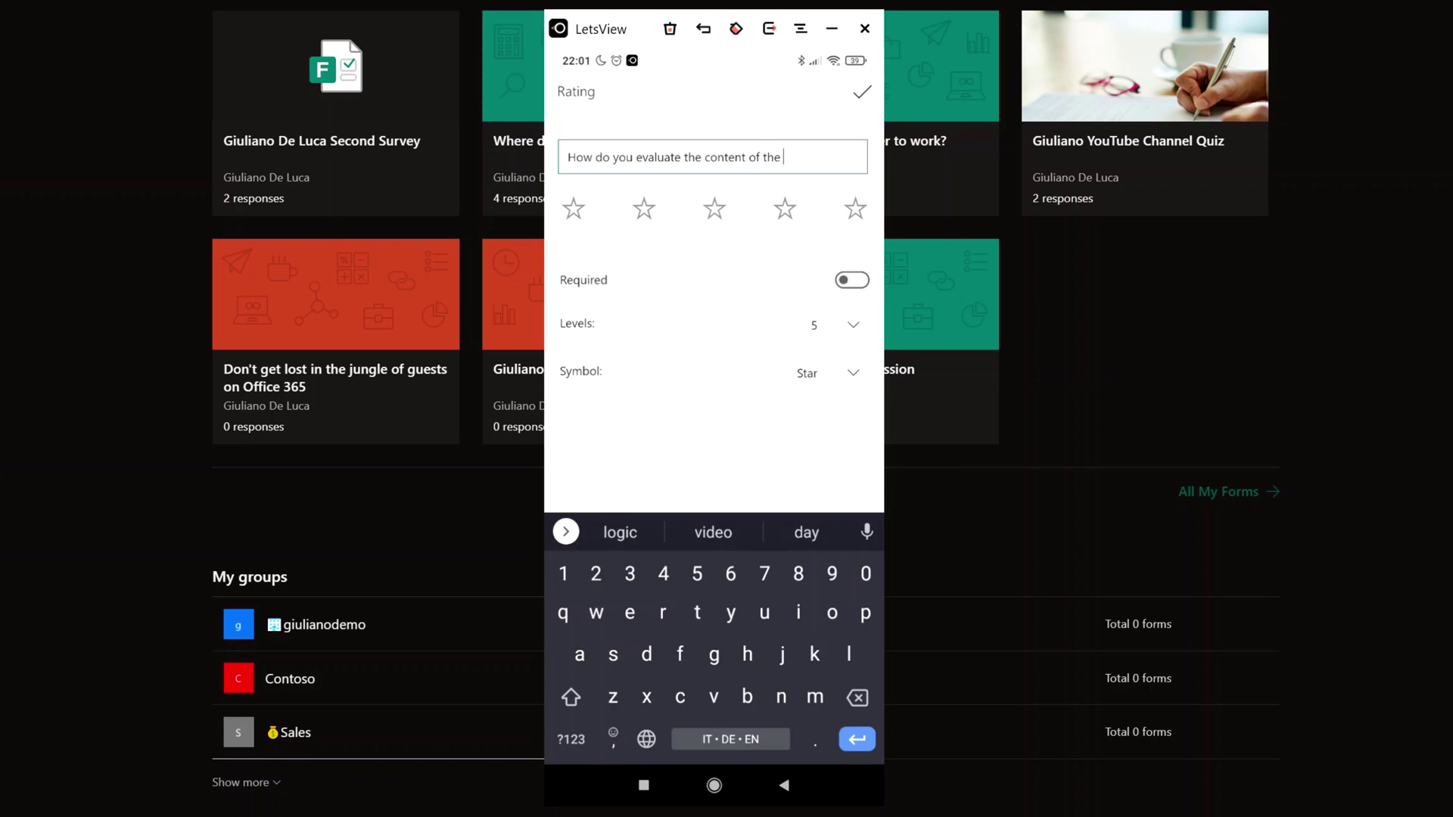
text(go)
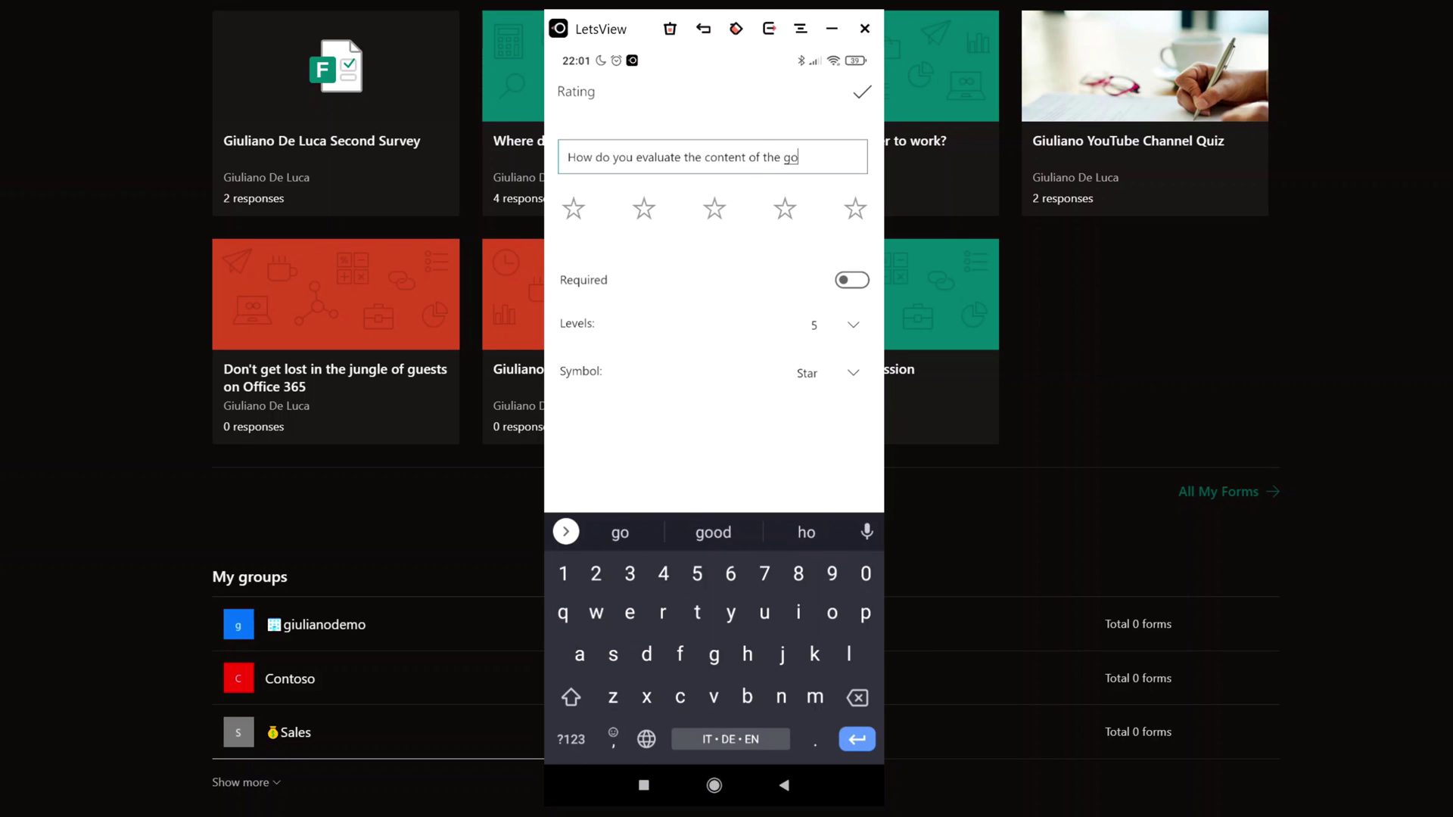
text(iuliano )
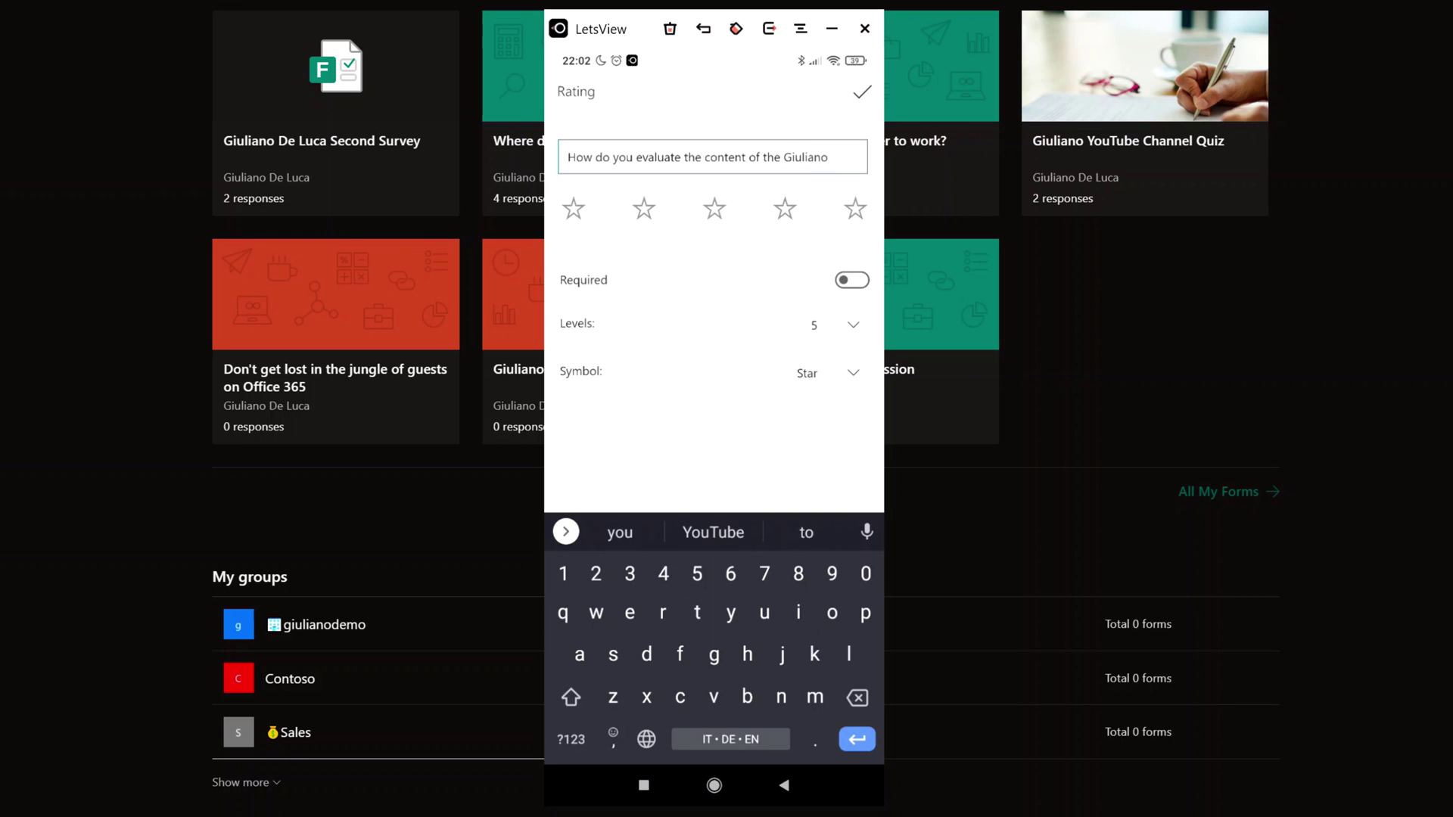
text(YouTube channel)
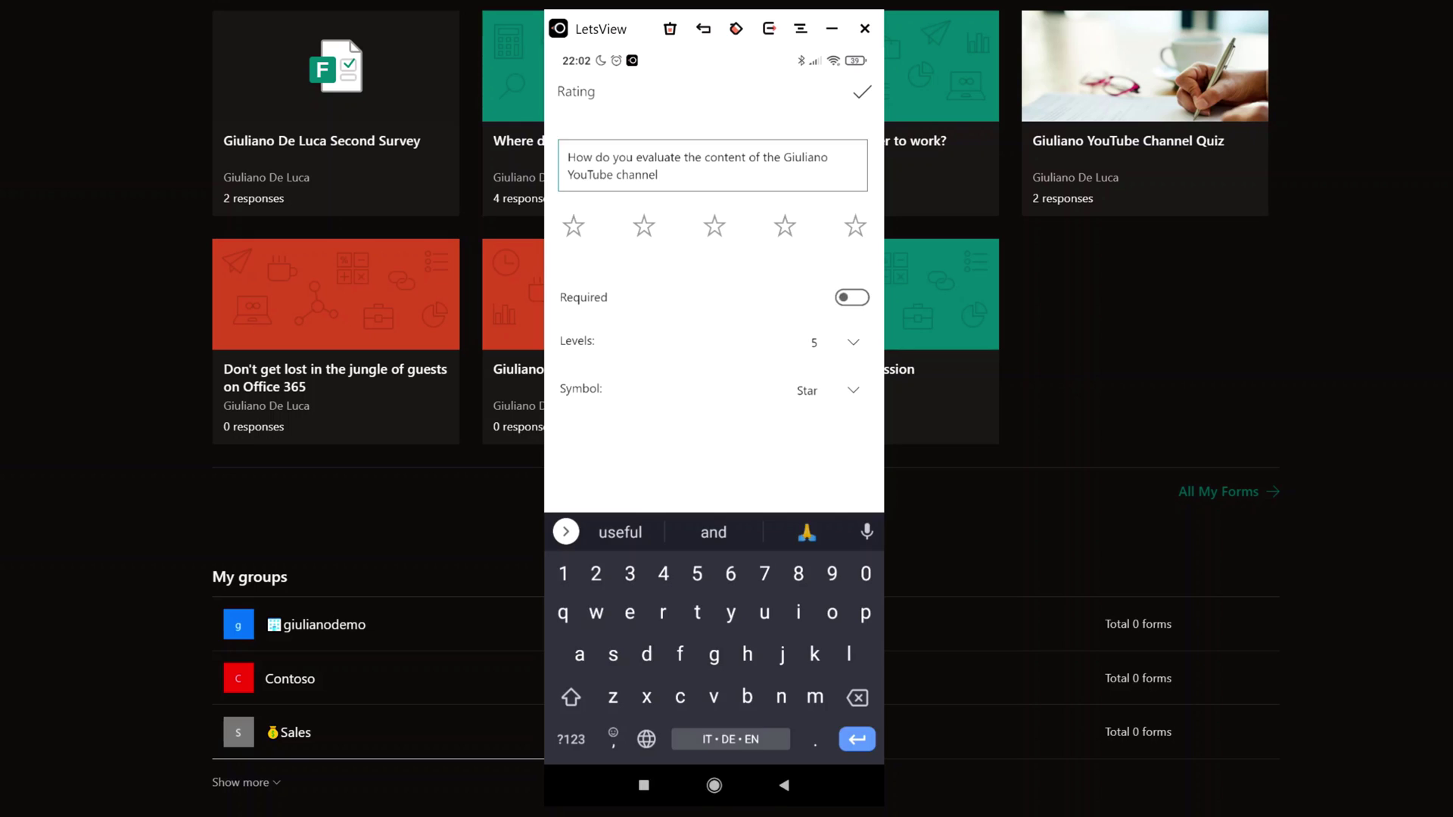
click(852, 297)
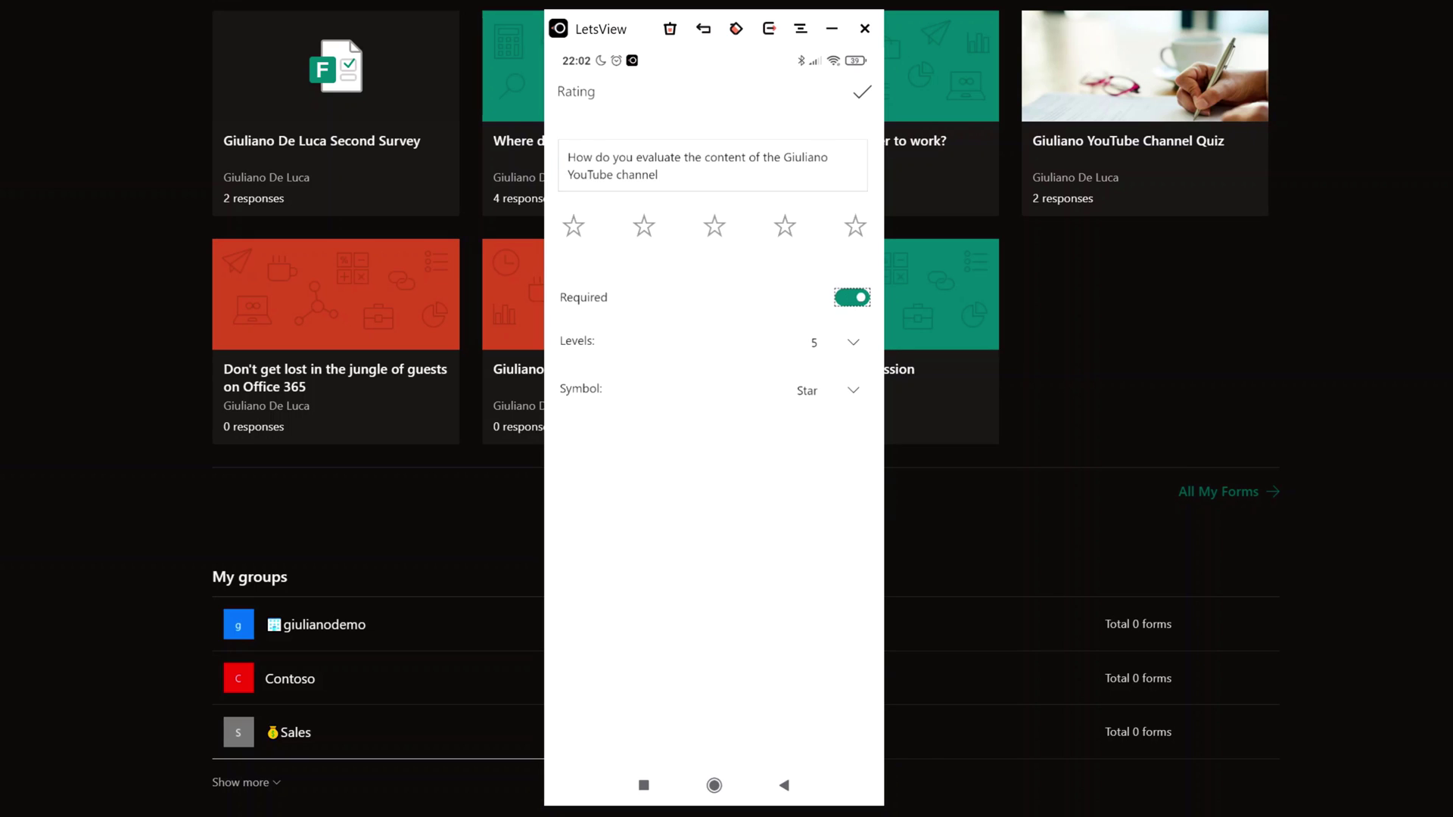
click(852, 391)
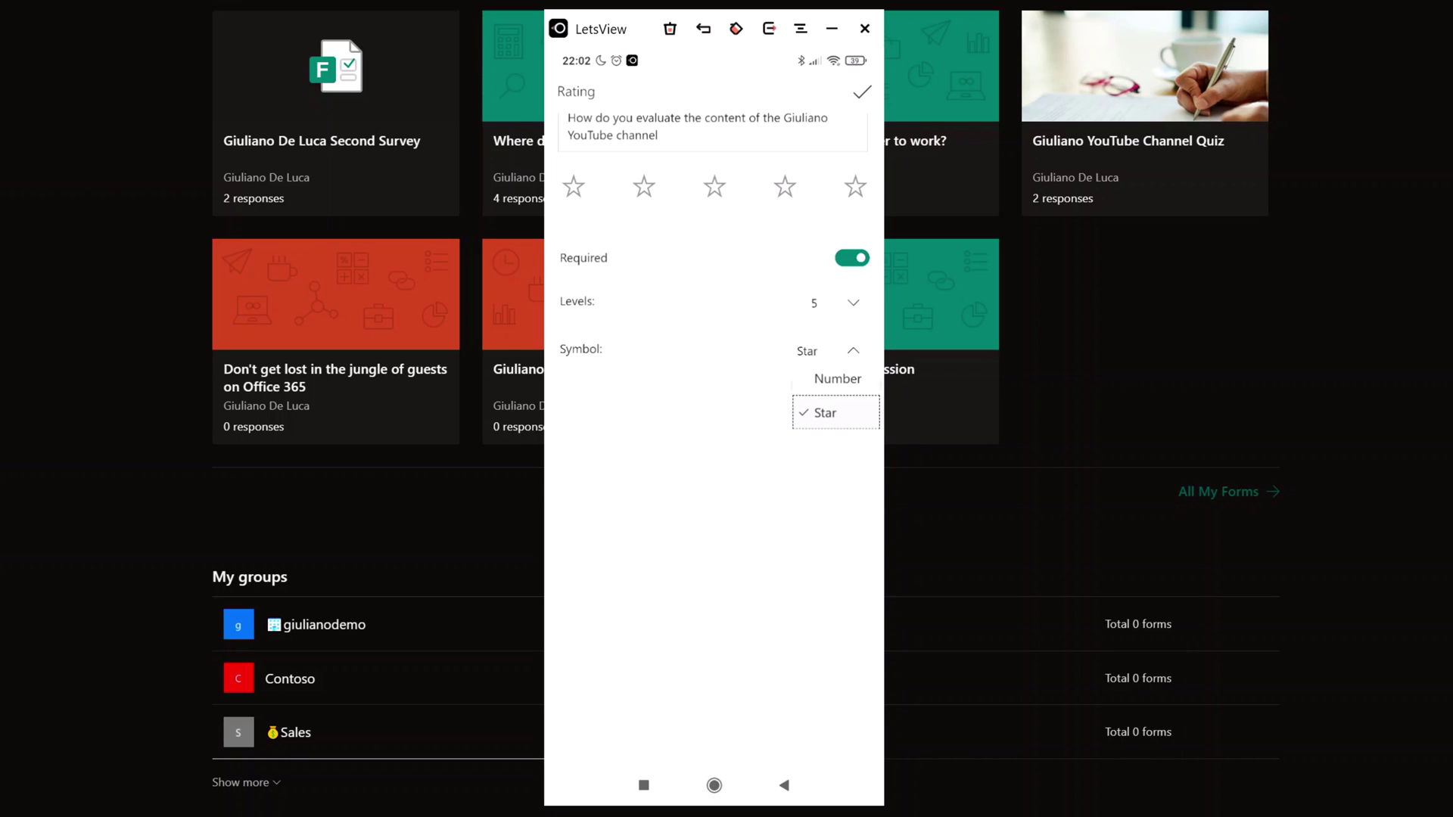
click(825, 412)
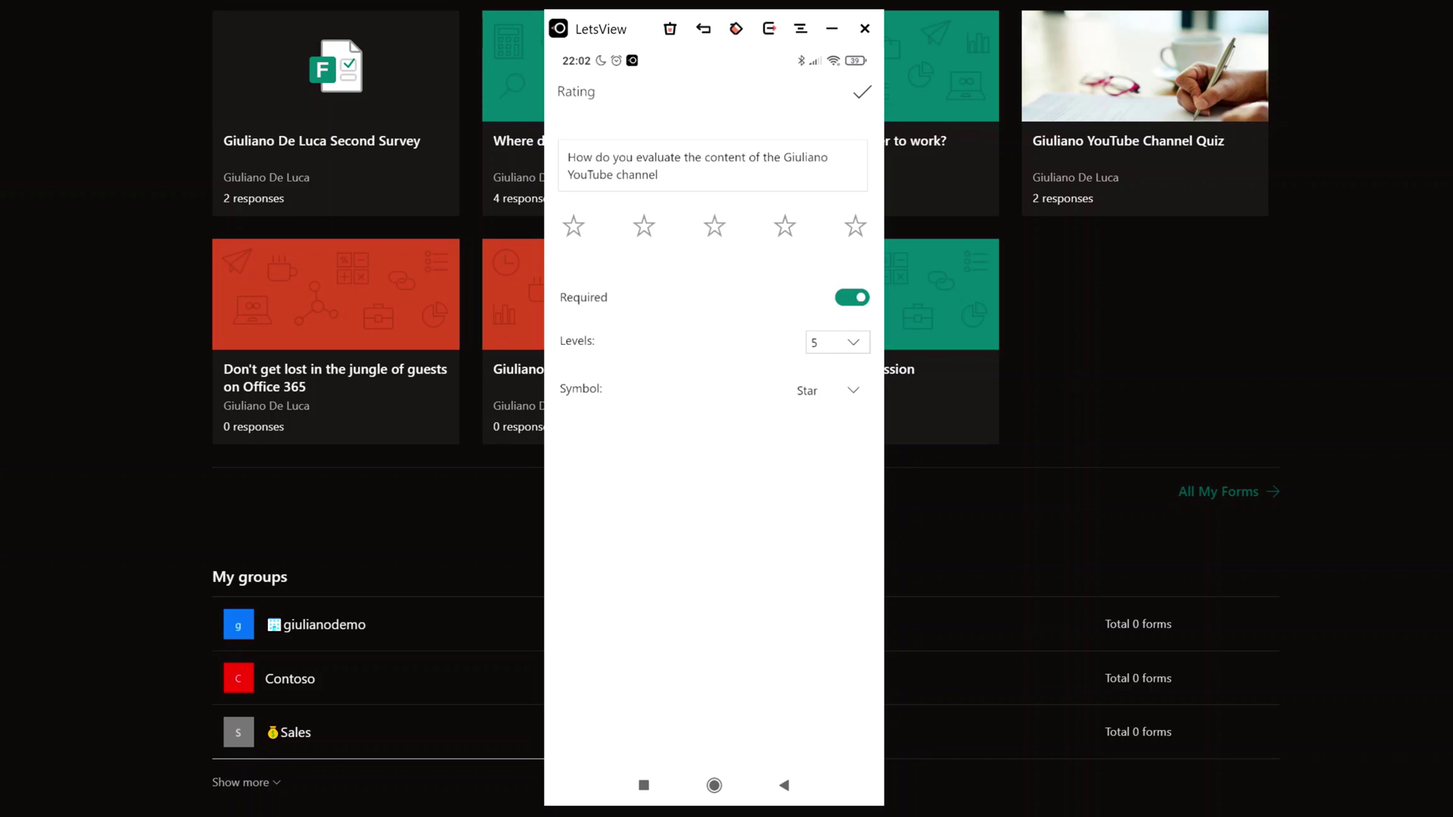
click(853, 341)
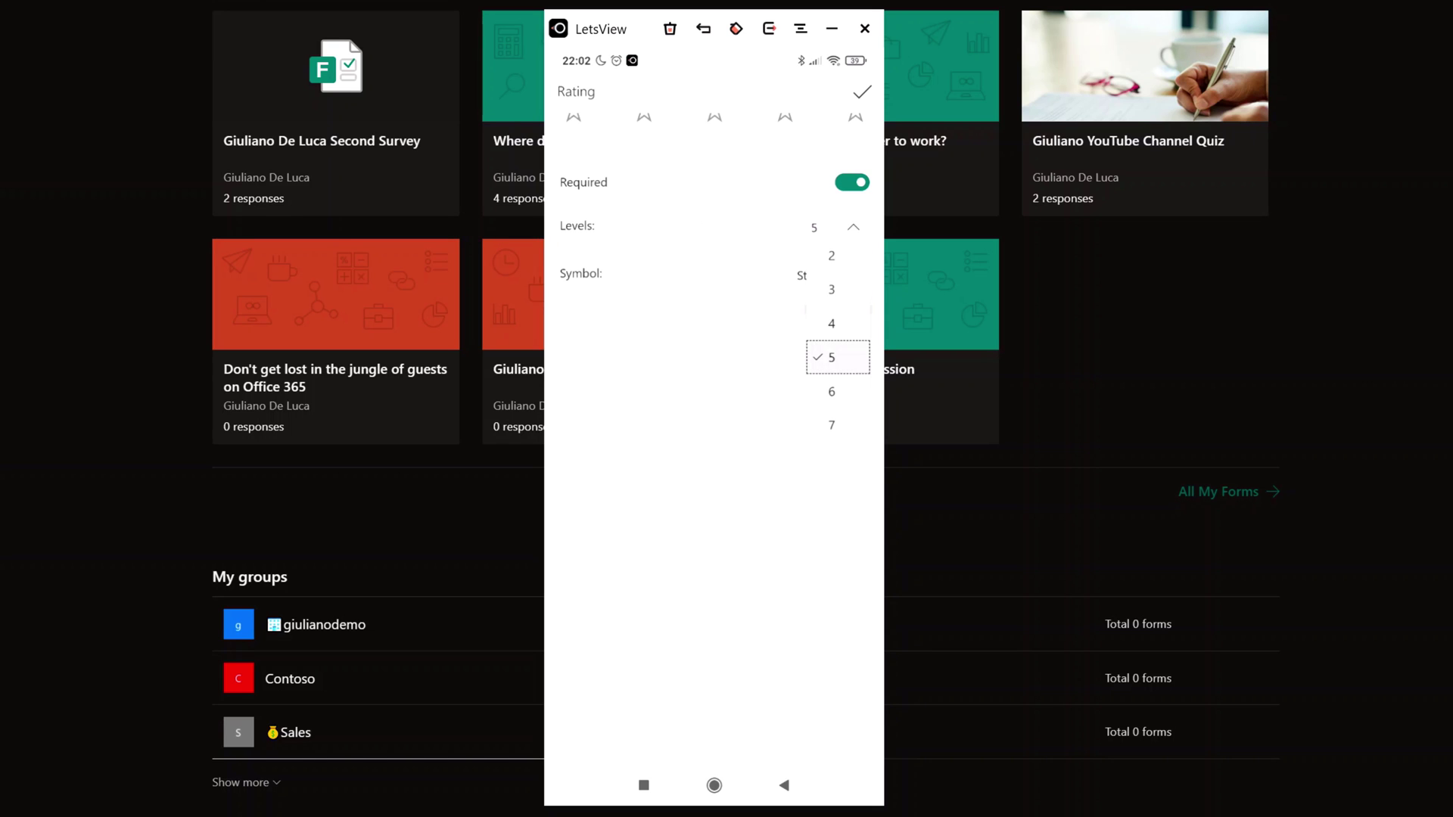
click(862, 91)
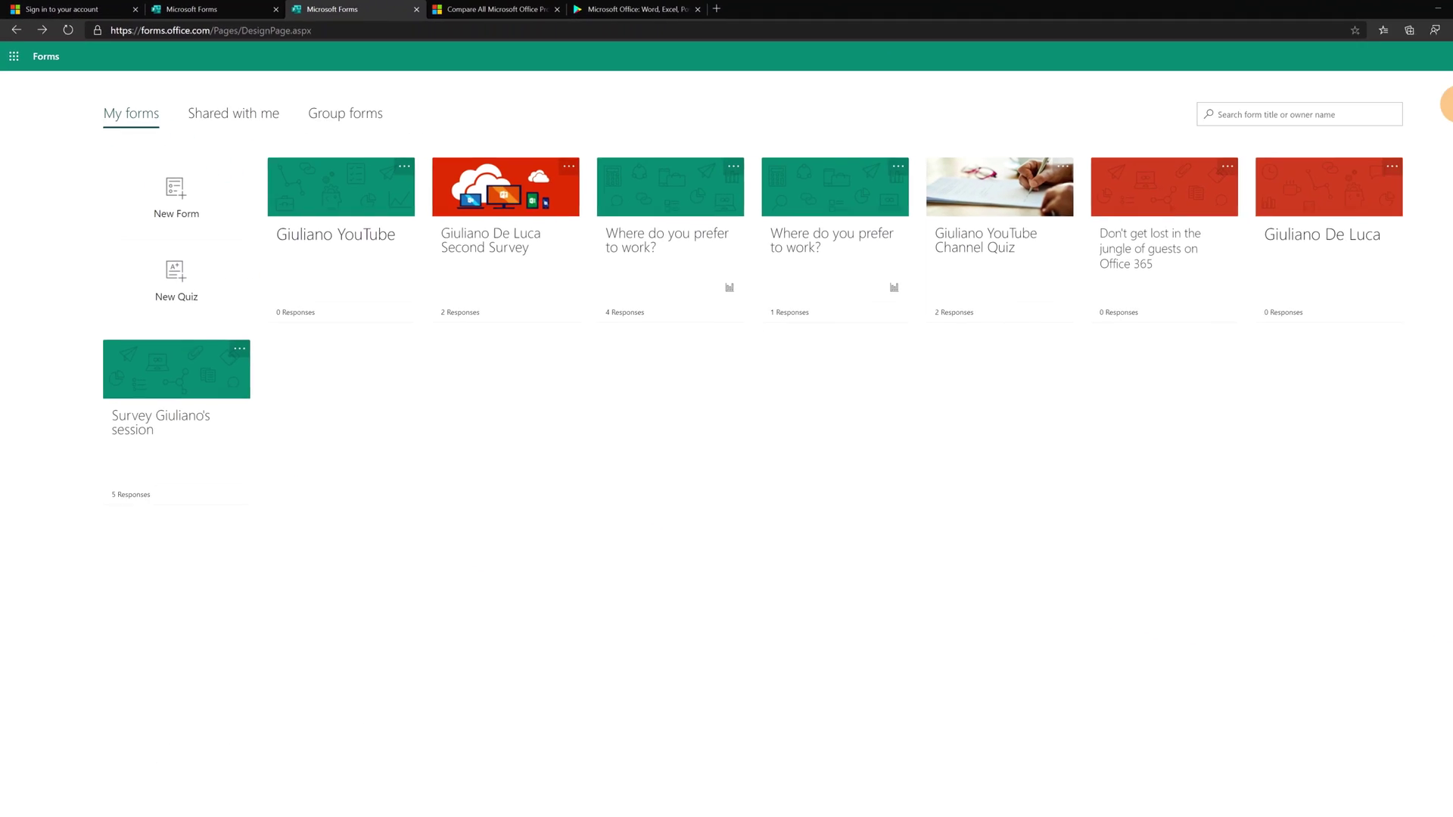
Check the signed-in account, then open the Giuliano YouTube form from My forms
click(1451, 57)
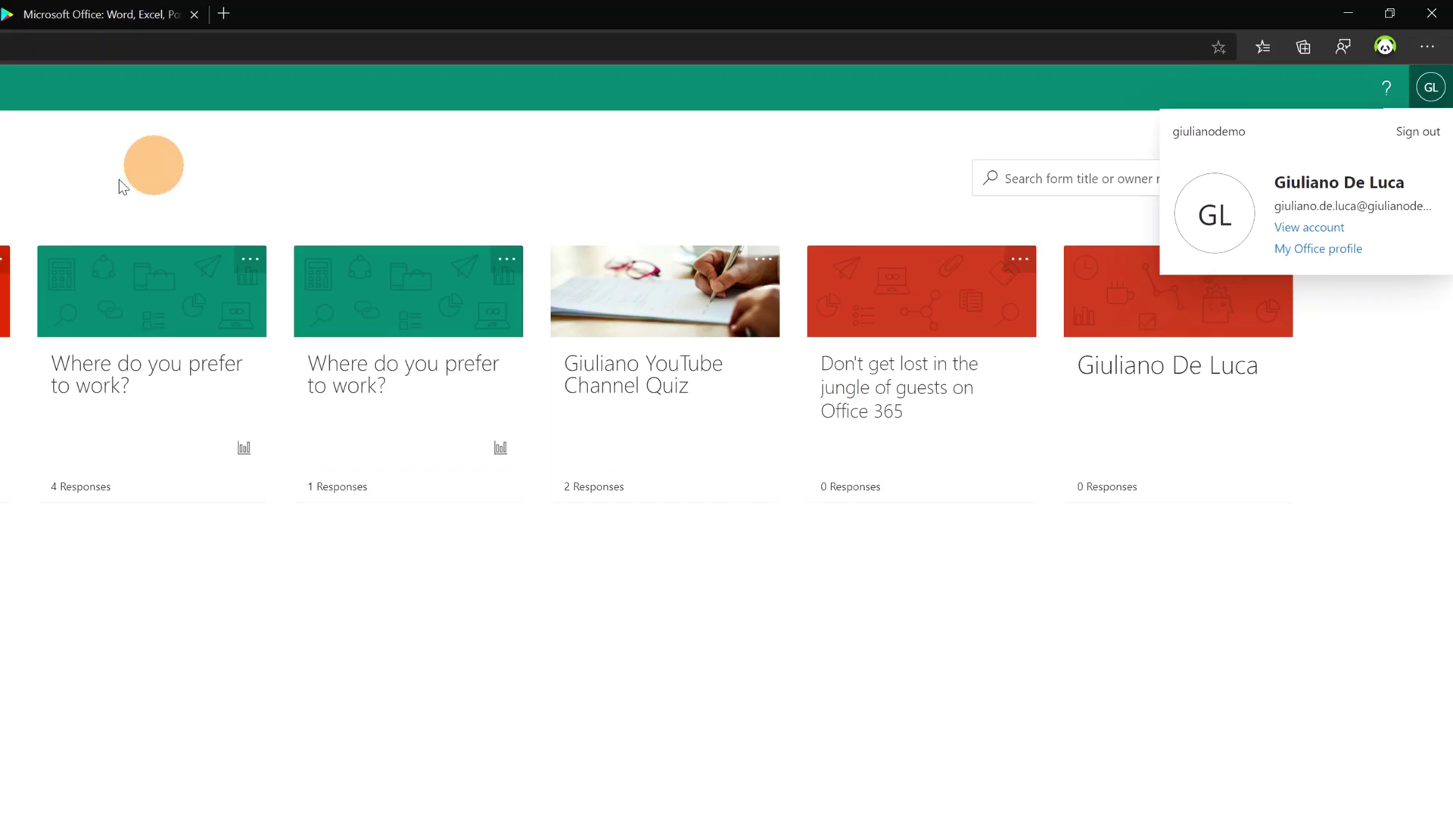
click(697, 214)
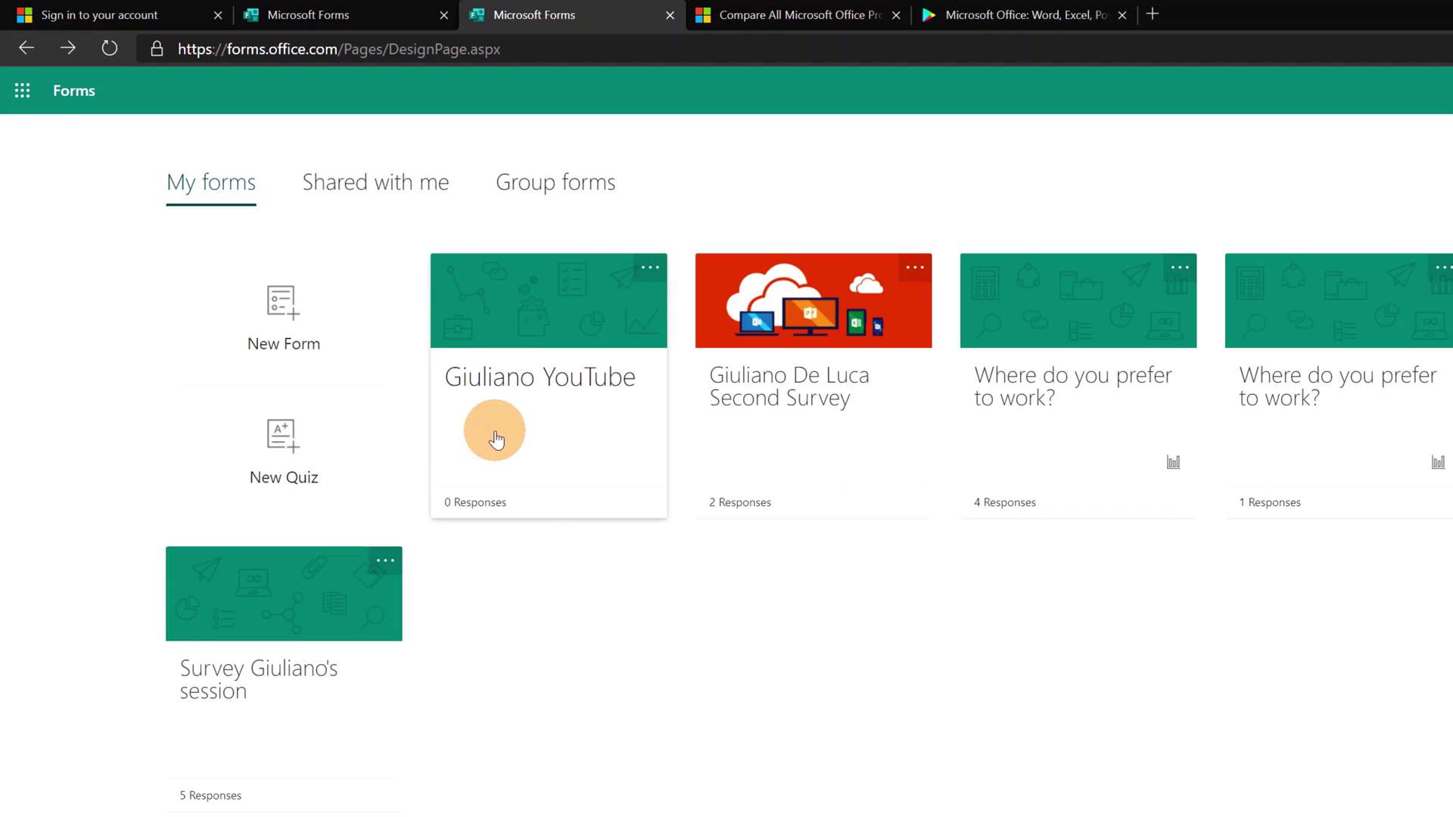
click(524, 441)
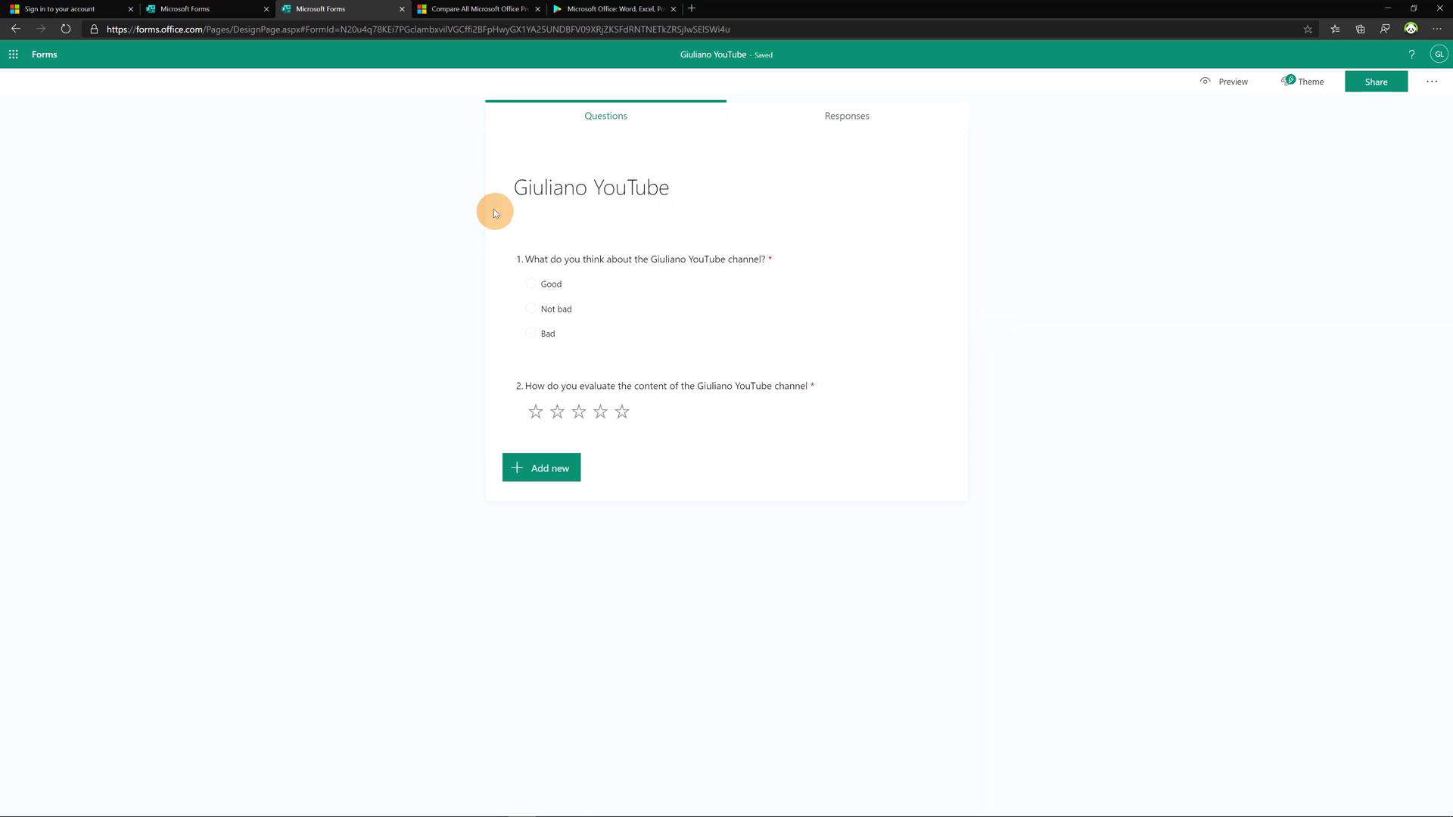
Open Giuliano De Luca Second Survey's settings and uncheck Show progress bar
click(38, 57)
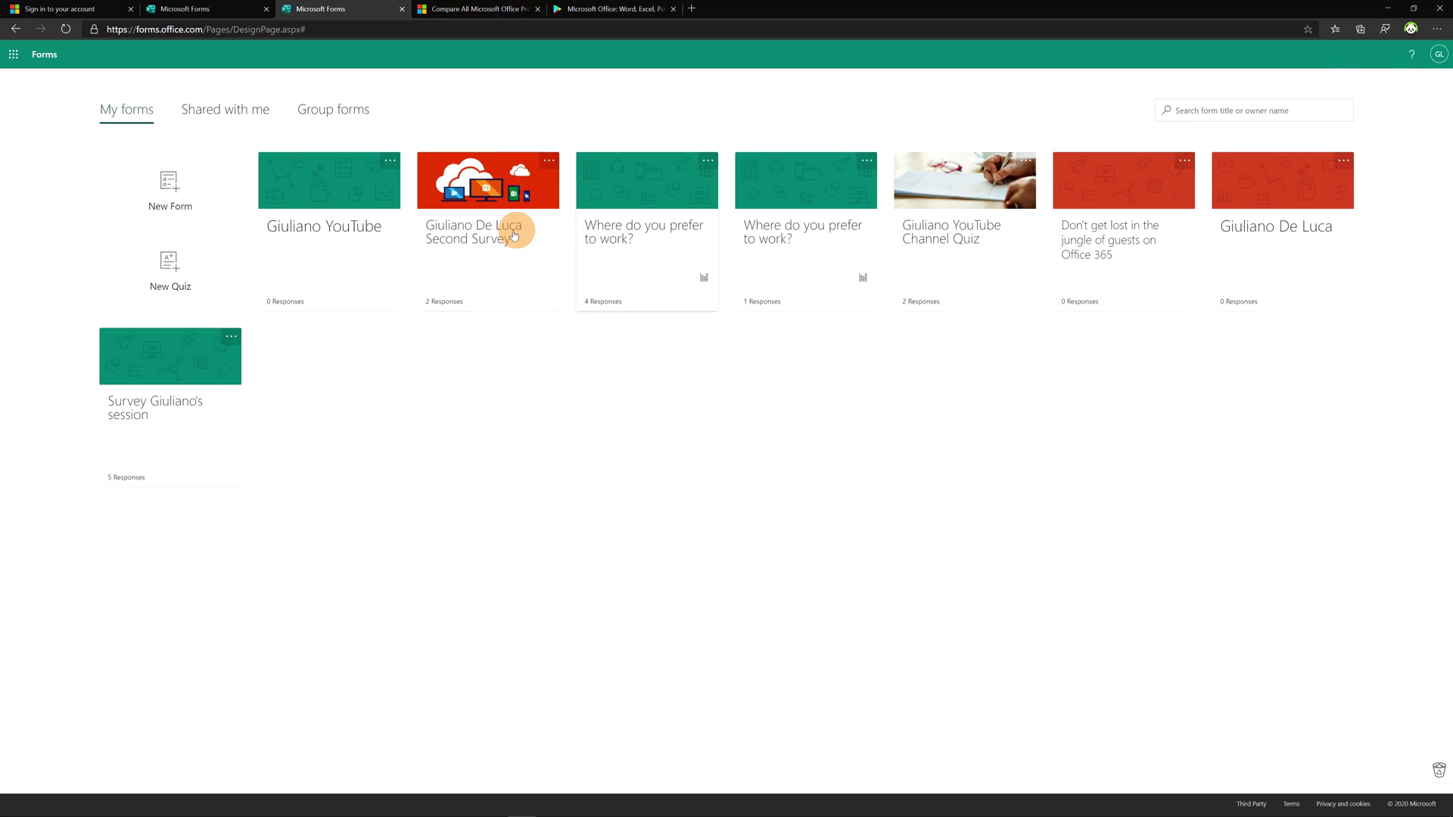
click(525, 233)
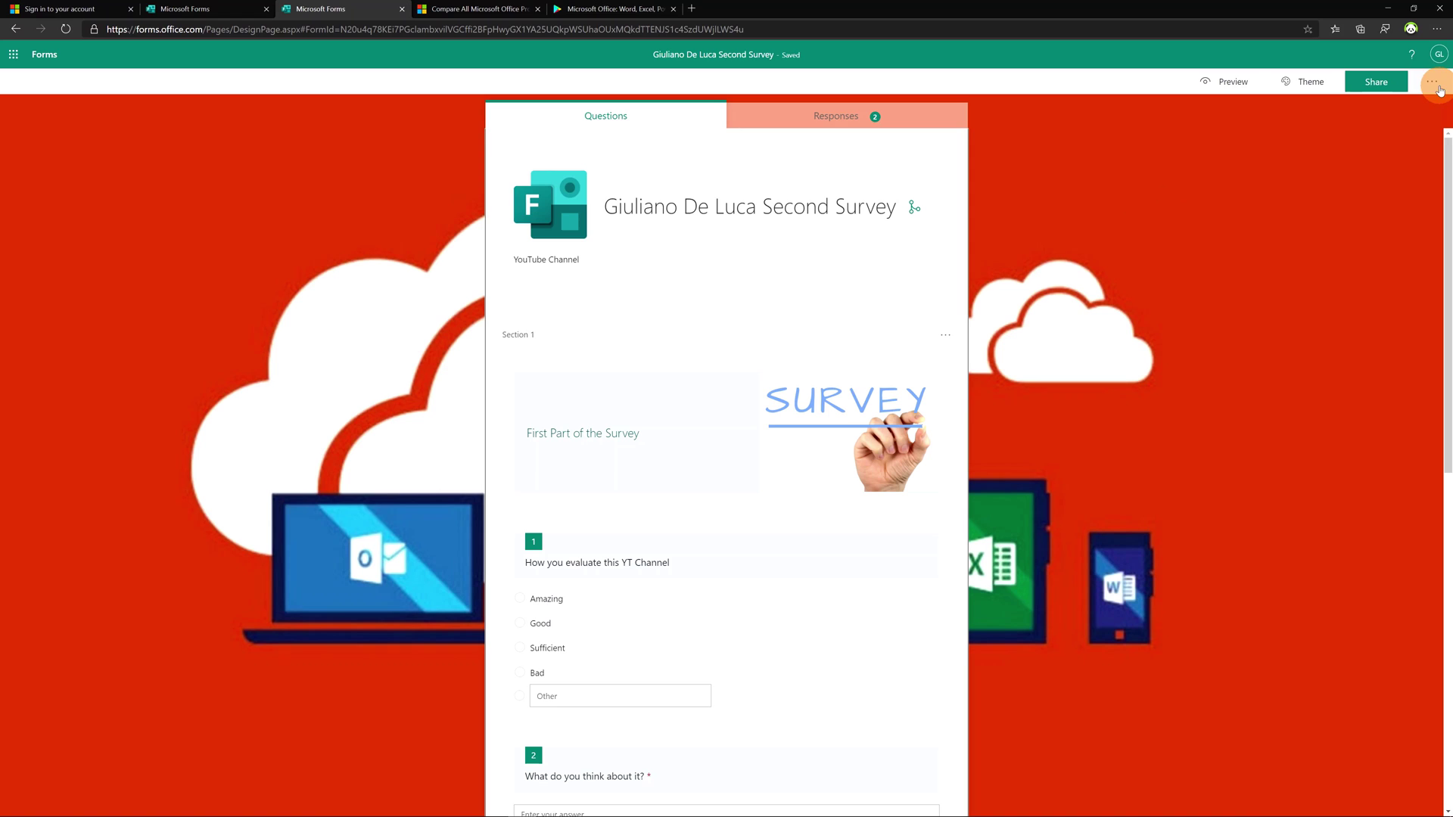
click(1435, 84)
click(1357, 105)
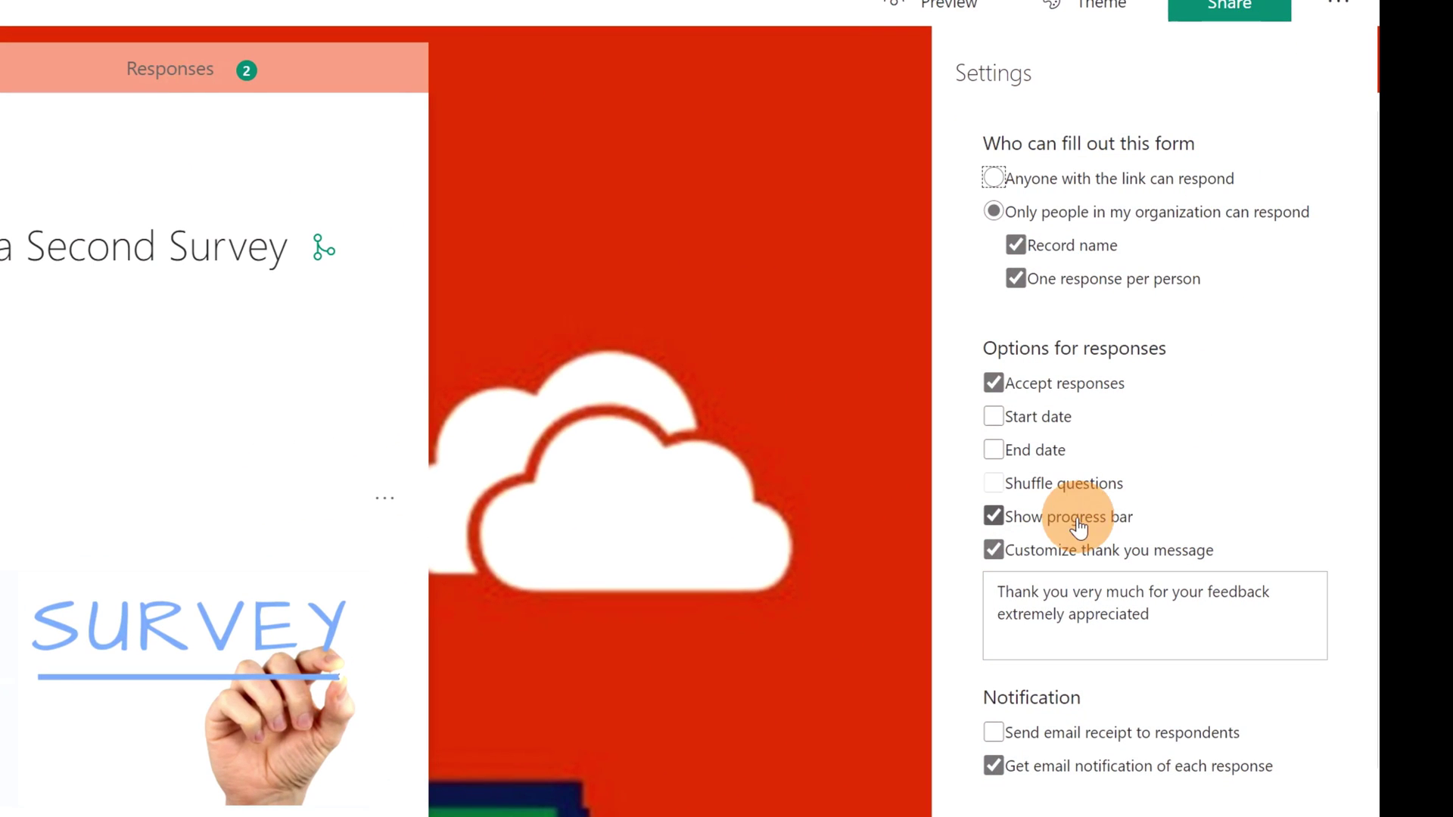
click(991, 517)
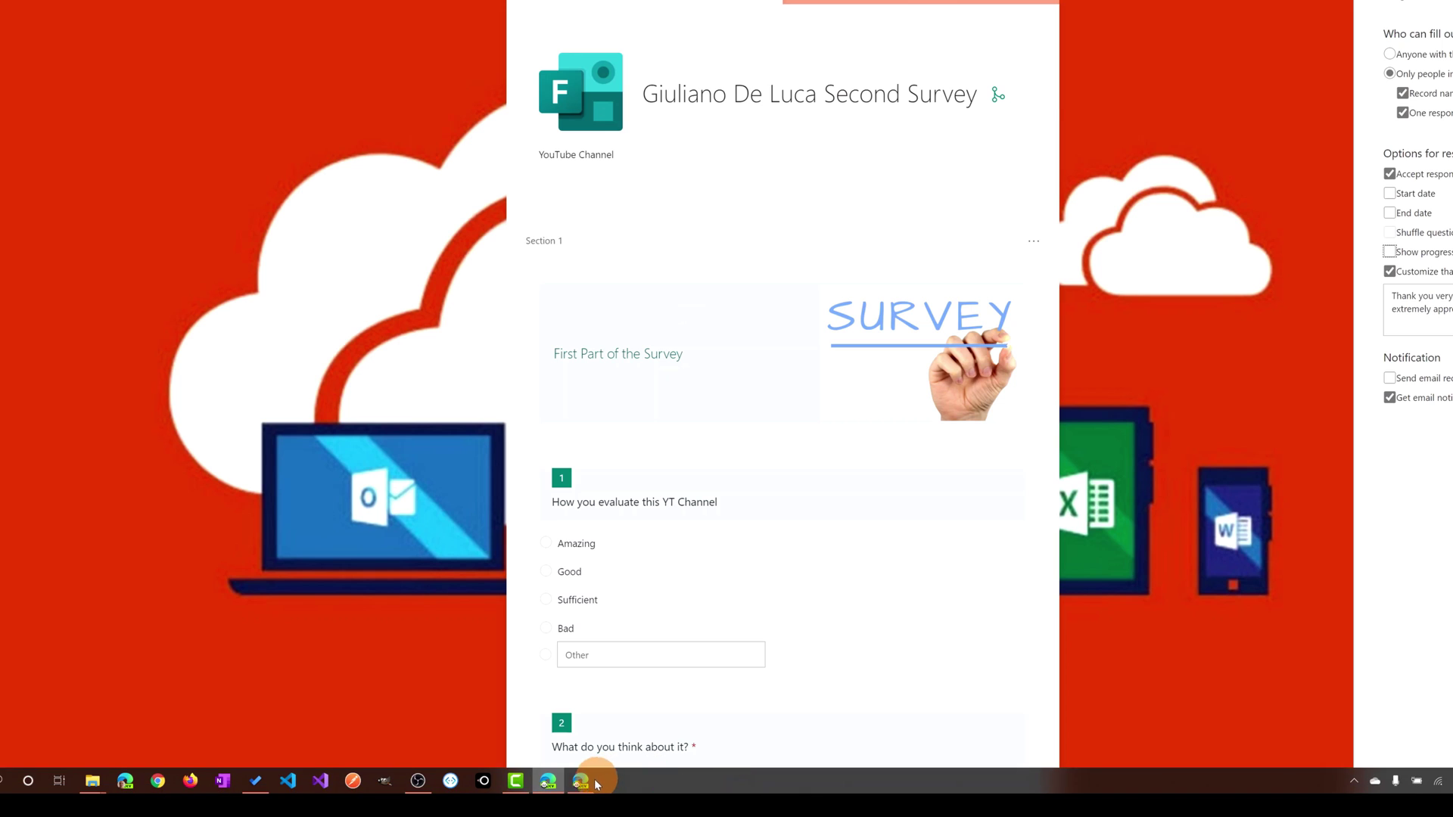
click(580, 780)
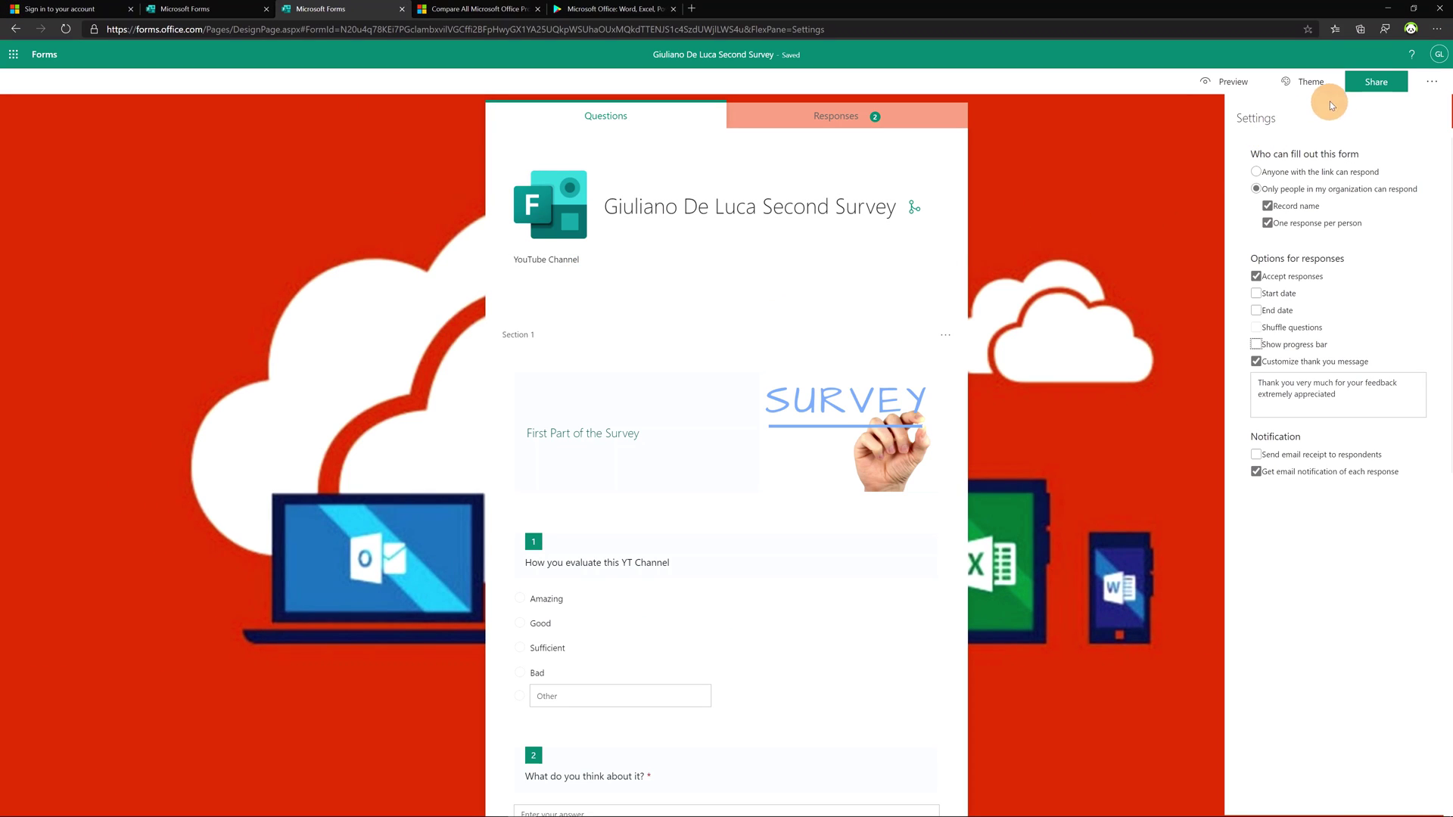
Open the Share pane for the Giuliano De Luca Second Survey
click(1377, 82)
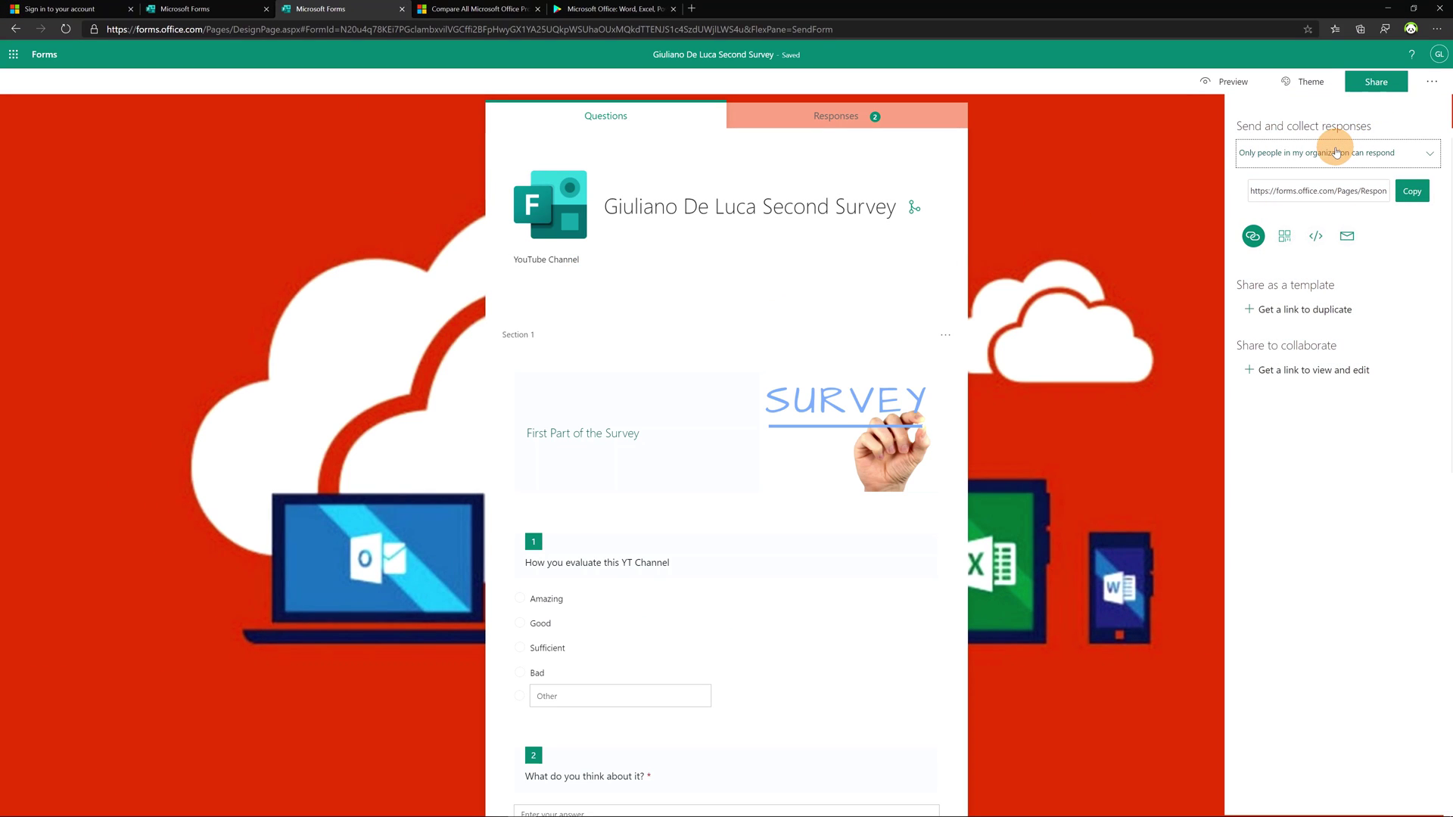